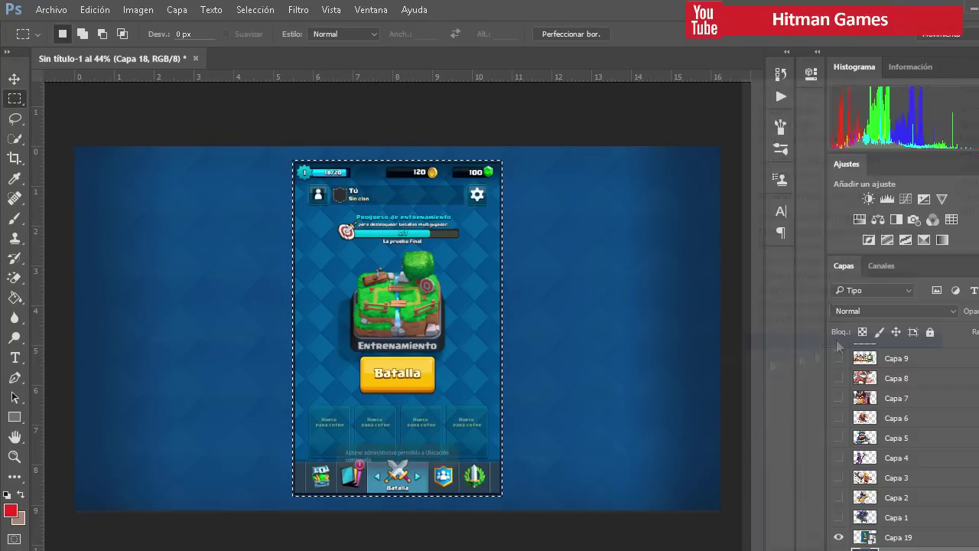
- Hide the game screenshot, then shrink the Pekka and place it in the bottom-left corner
click(839, 537)
click(839, 537)
key(ctrl+t)
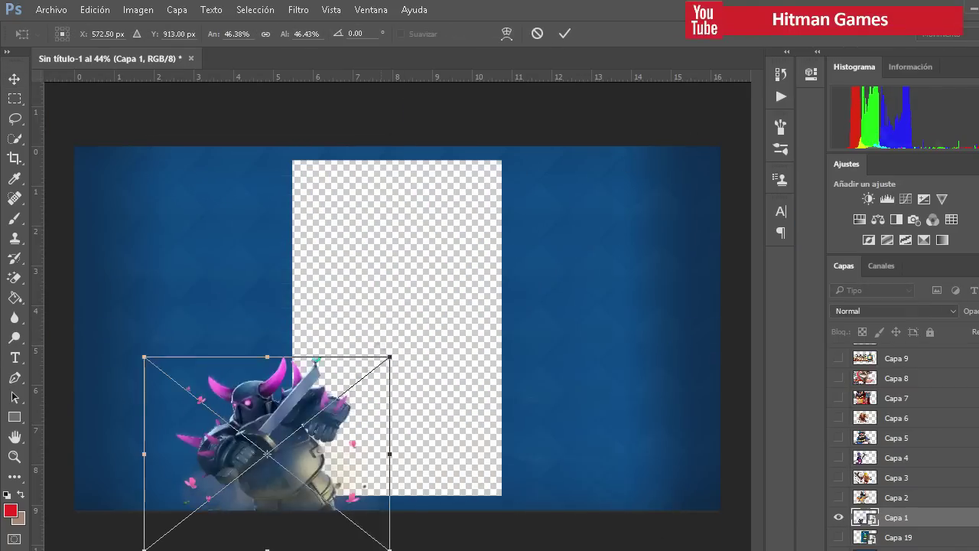
drag(582, 459, 252, 448)
drag(398, 447, 241, 444)
key(Return)
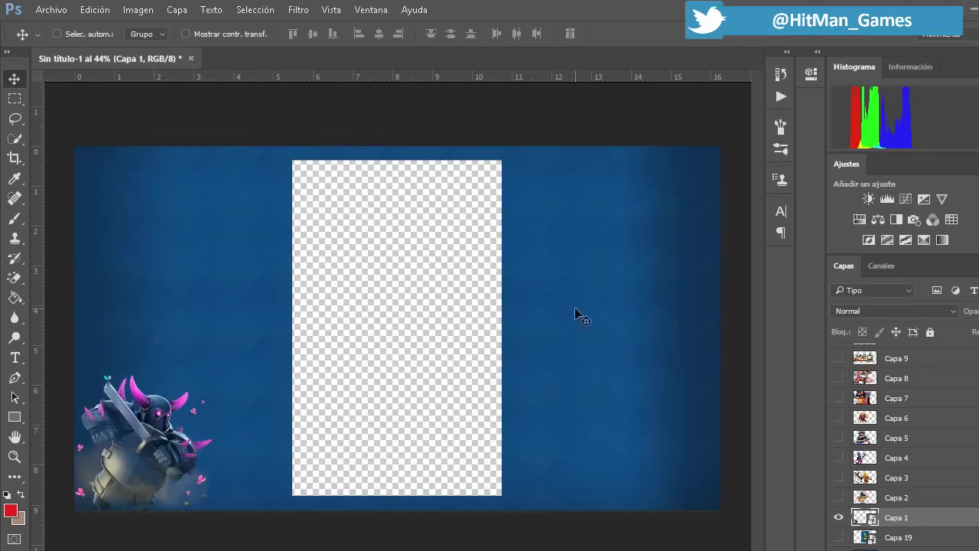
- Show the wizard and shrink it beside the phone area's lower right
click(838, 497)
key(ctrl+t)
mouse_move(665, 383)
mouse_down()
mouse_move(566, 318)
mouse_move(581, 306)
mouse_move(540, 419)
mouse_move(517, 441)
mouse_up()
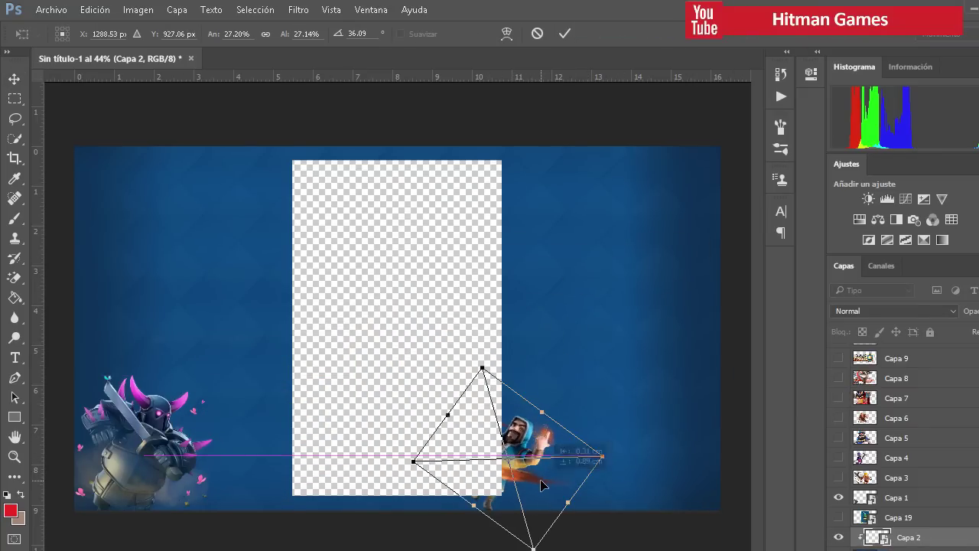
key(Return)
- Make the barbarian a smart object, shrink and tilt it near the top, and clip it
right_click(895, 478)
click(721, 149)
click(839, 477)
key(ctrl+t)
mouse_move(700, 153)
mouse_down()
mouse_move(291, 367)
mouse_move(269, 478)
mouse_up()
drag(315, 157, 327, 175)
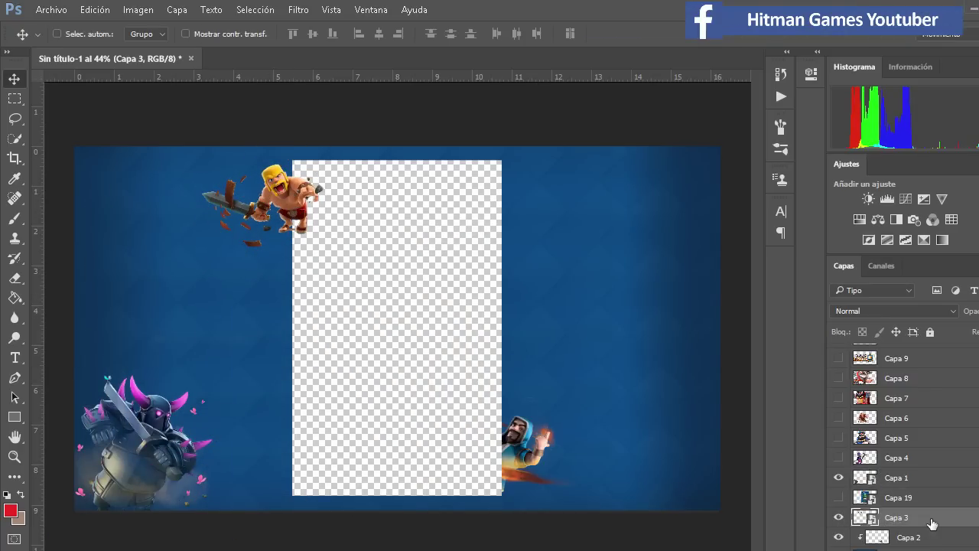
right_click(932, 524)
click(879, 253)
- Resize the witch to about 64% and move it into the faded clipping group
click(896, 457)
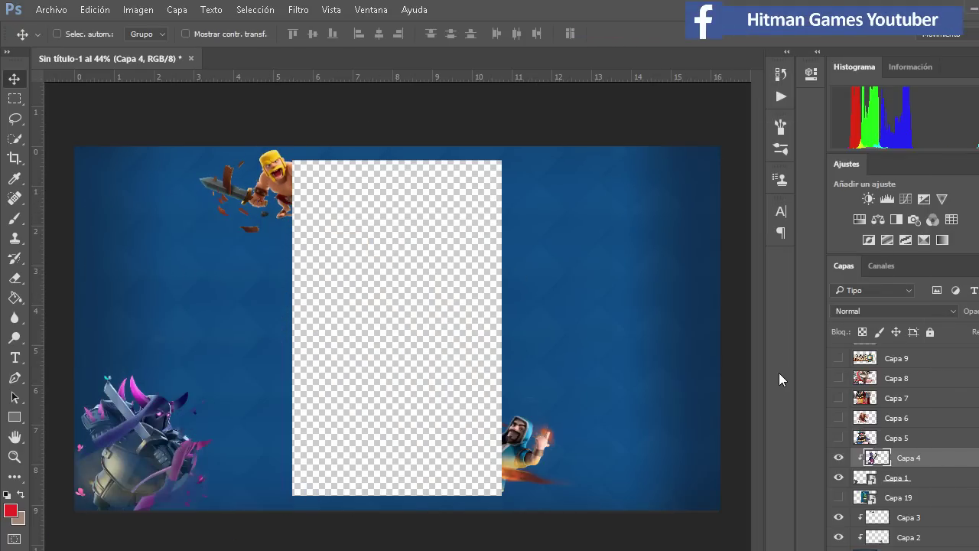
click(839, 457)
key(ctrl+t)
mouse_move(449, 192)
mouse_down()
mouse_move(354, 201)
mouse_move(322, 227)
mouse_move(398, 178)
mouse_up()
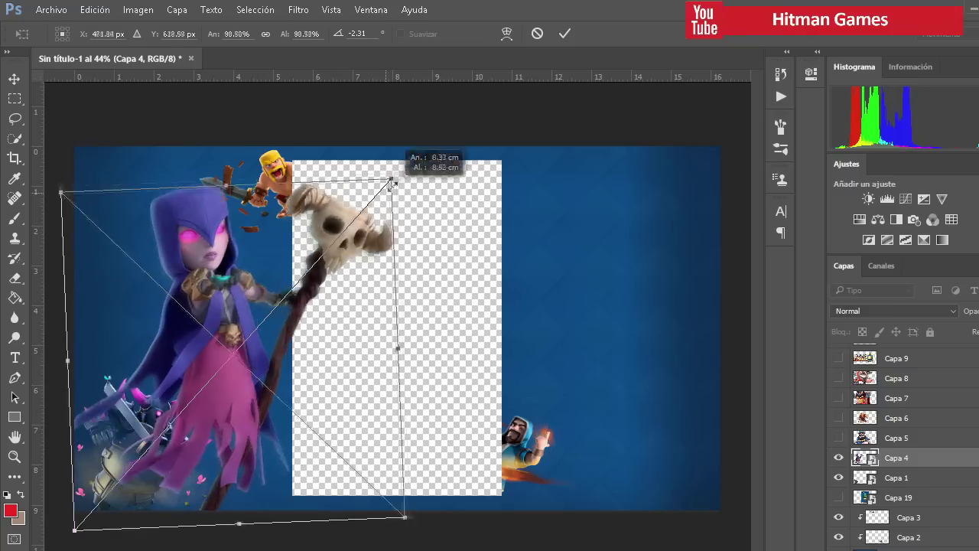
key(Return)
drag(897, 458, 896, 536)
- Show the blue king layer and bring up its layer options menu
right_click(896, 537)
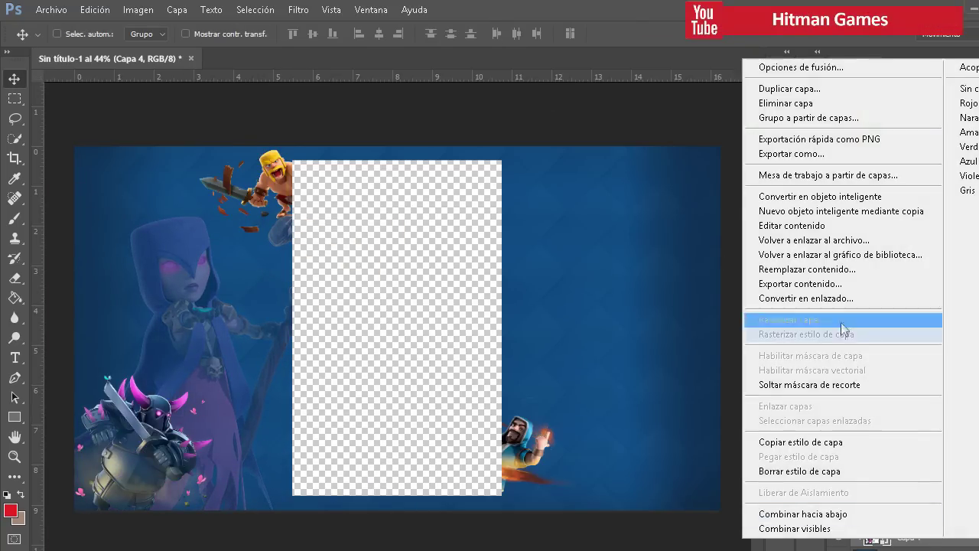
click(839, 438)
right_click(896, 437)
- Convert the blue king to a smart object, then shrink it and place it at bottom right
click(820, 295)
key(ctrl+t)
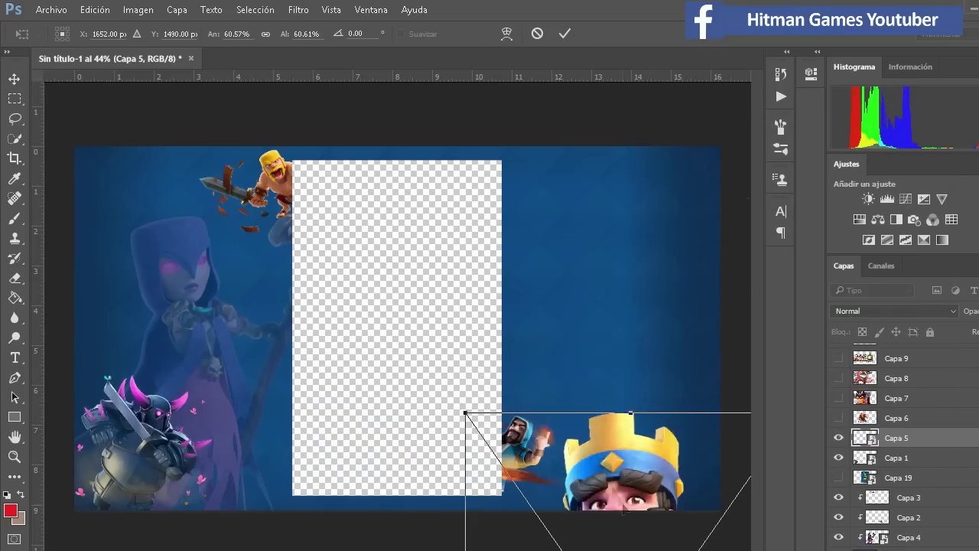
mouse_move(465, 408)
mouse_down()
mouse_move(448, 273)
mouse_move(491, 313)
mouse_up()
key(Return)
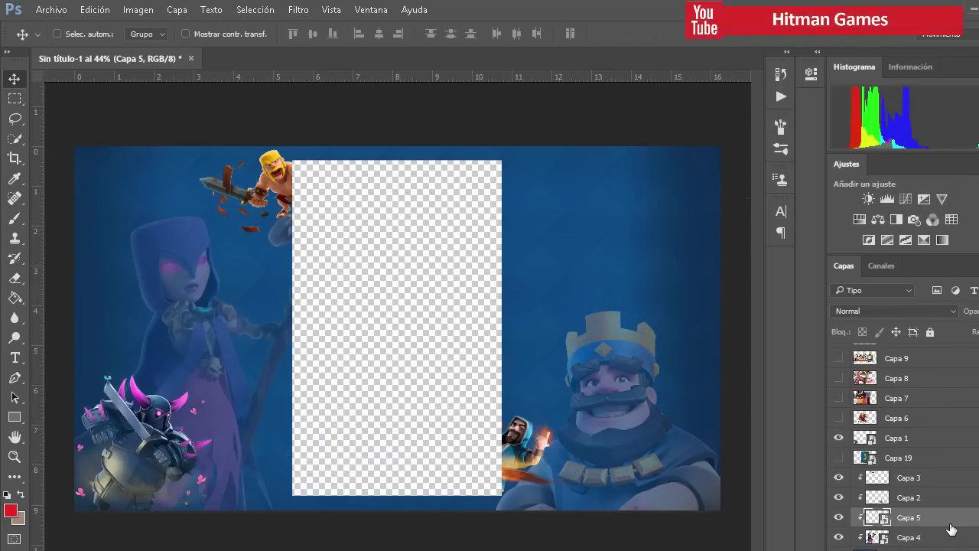
- Show the giant, shrink it and place it at bottom left
click(839, 418)
click(896, 417)
key(ctrl+t)
drag(344, 321, 284, 472)
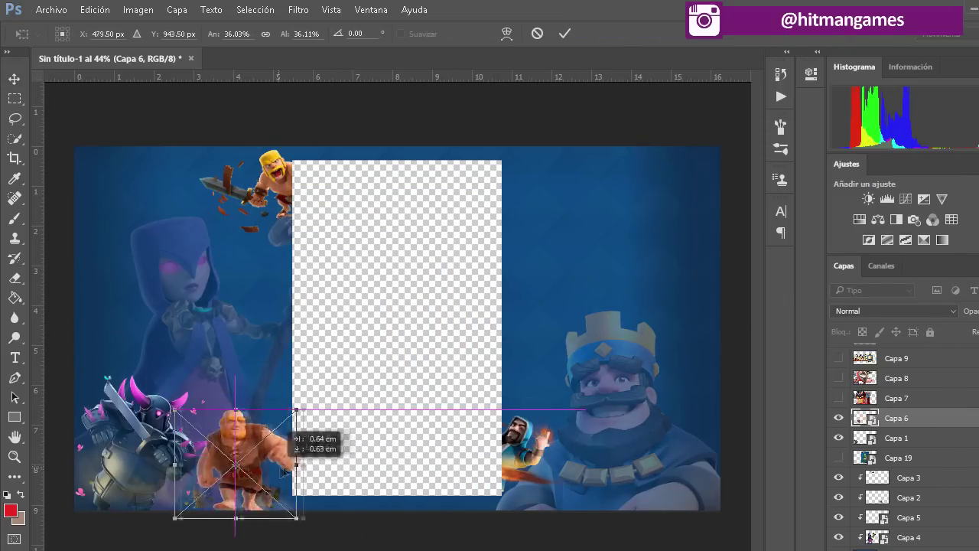
- Shrink the red king and set it, slightly tilted, at the phone area's top right
click(838, 398)
click(896, 398)
key(ctrl+t)
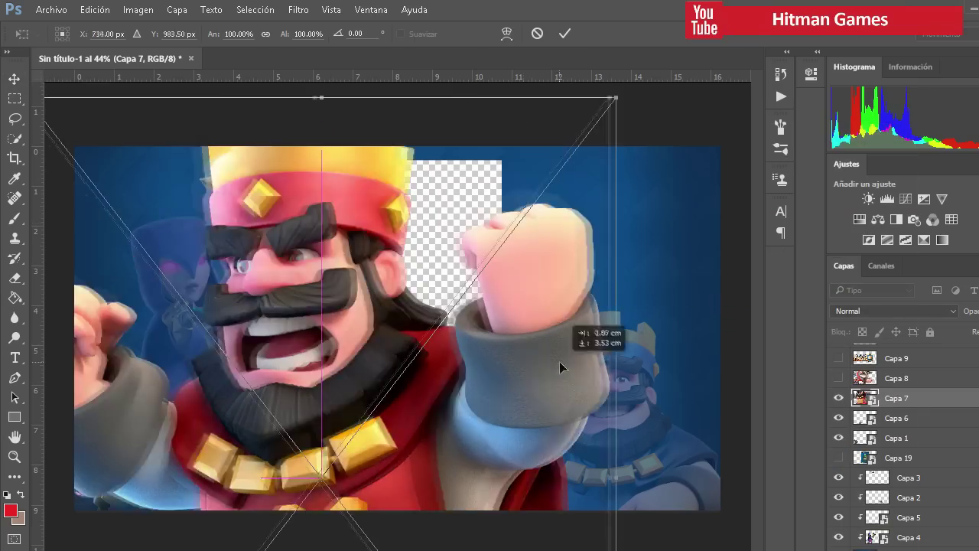
drag(564, 365, 404, 428)
drag(372, 474, 514, 184)
drag(562, 197, 566, 174)
key(Return)
- Convert the skeleton group to a smart object and shrink it into the bottom right
click(839, 378)
right_click(852, 378)
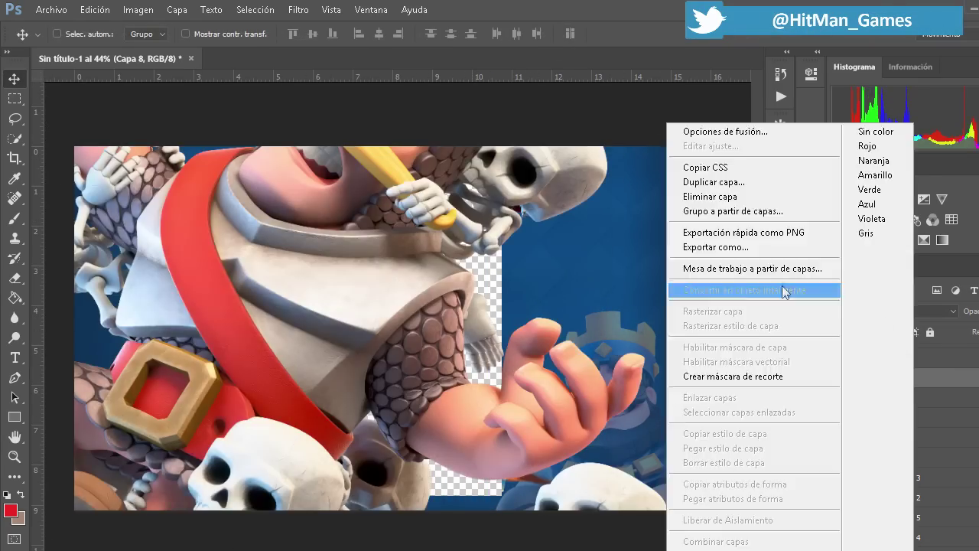
click(743, 286)
key(ctrl+t)
drag(489, 306, 693, 464)
key(Return)
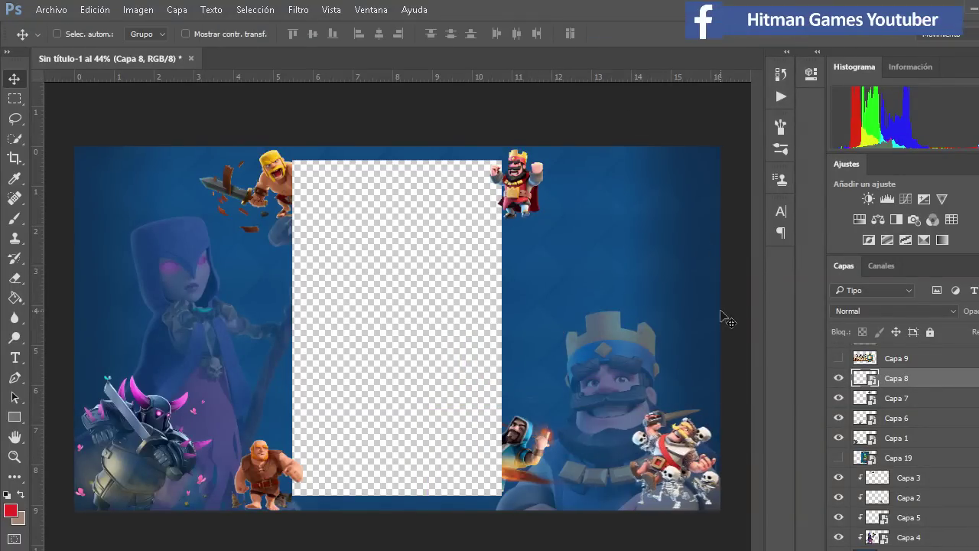
- Show the small skeletons and shrink them into the bottom left
click(839, 358)
click(838, 378)
key(ctrl+t)
drag(367, 344, 201, 478)
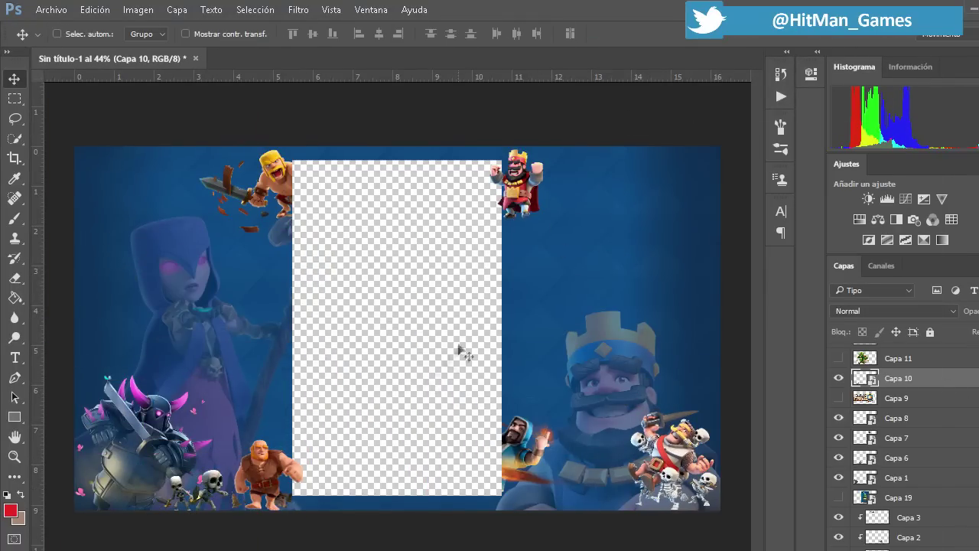
- Convert the goblin to a smart object, shrink it and place it at bottom right
click(839, 358)
right_click(896, 358)
click(743, 286)
key(ctrl+t)
drag(367, 344, 621, 469)
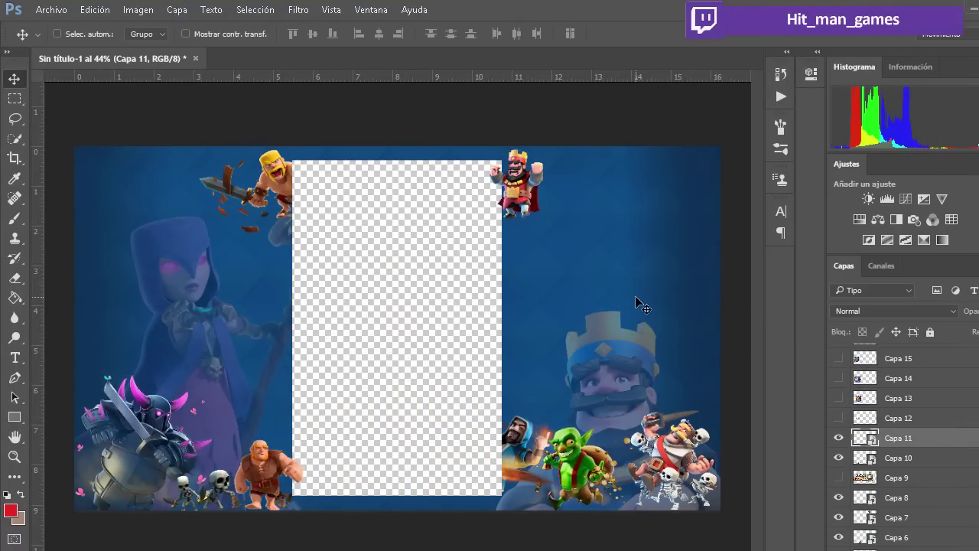
- Show the chests, shrink them and move them below the phone area
click(839, 398)
right_click(897, 398)
click(743, 286)
key(ctrl+t)
drag(367, 344, 373, 485)
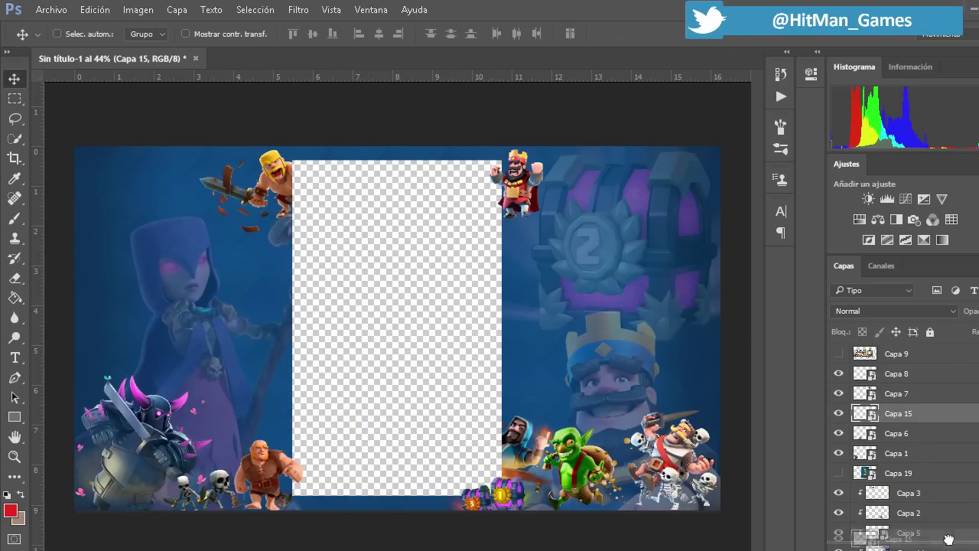
- Put the large chest into the faded clipping group and make the dragon a smart object
drag(949, 540, 948, 528)
drag(935, 418, 936, 415)
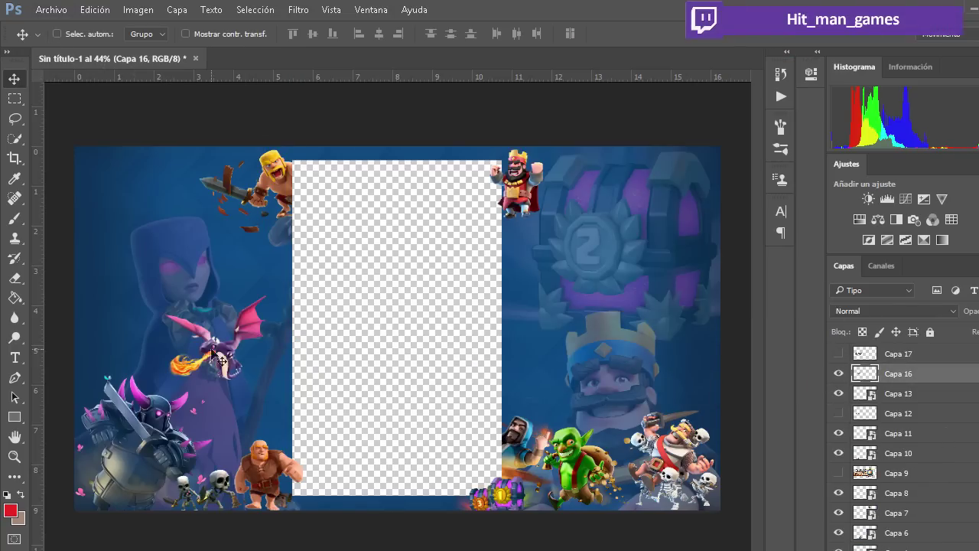
right_click(899, 374)
click(765, 286)
- Flip and shrink the dragon onto the left edge, and place the Clash Royale logo top-left
key(ctrl+t)
drag(252, 249, 348, 268)
drag(234, 370, 150, 339)
key(Return)
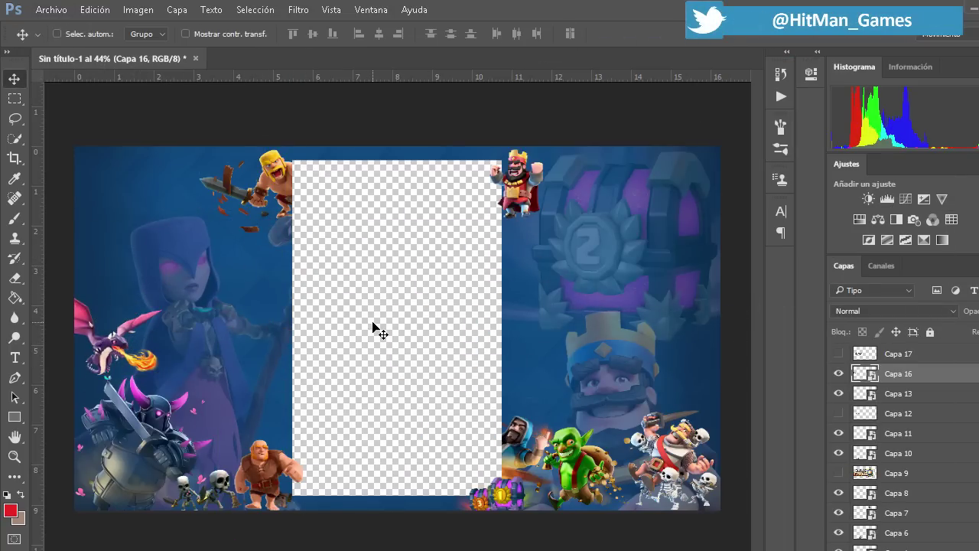
drag(219, 201, 188, 212)
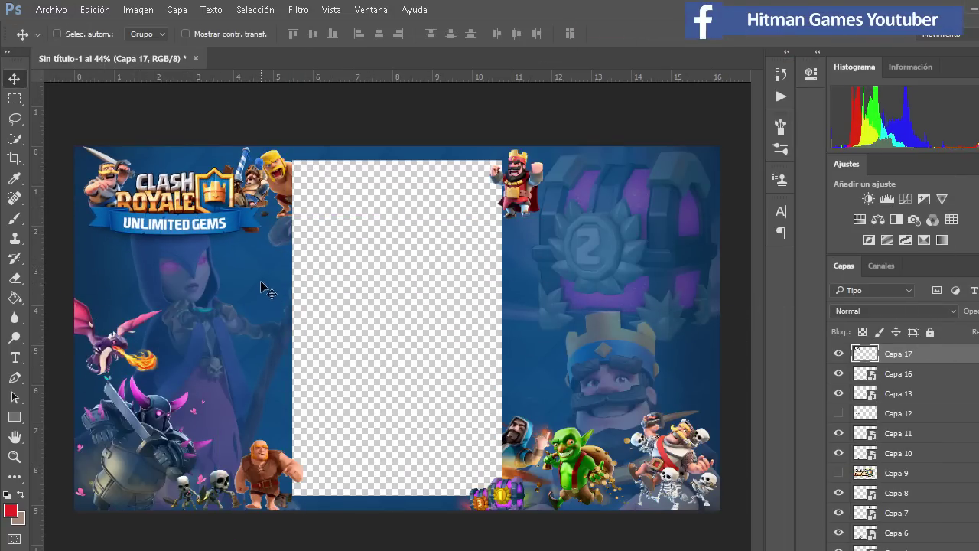
- Zoom in on the logo and spot-heal away the UNLIMITED GEMS banner wording
key(z)
drag(107, 208, 229, 208)
key(j)
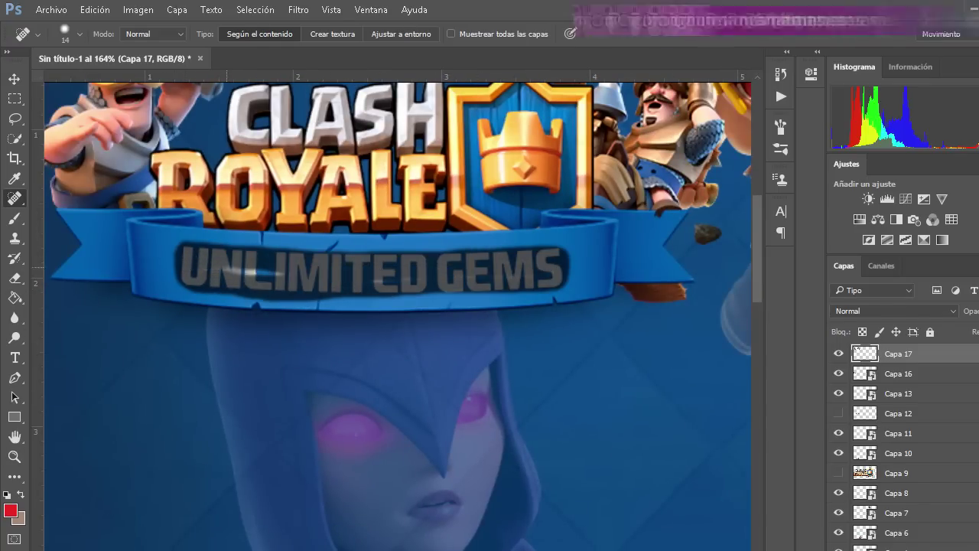
drag(184, 272, 563, 281)
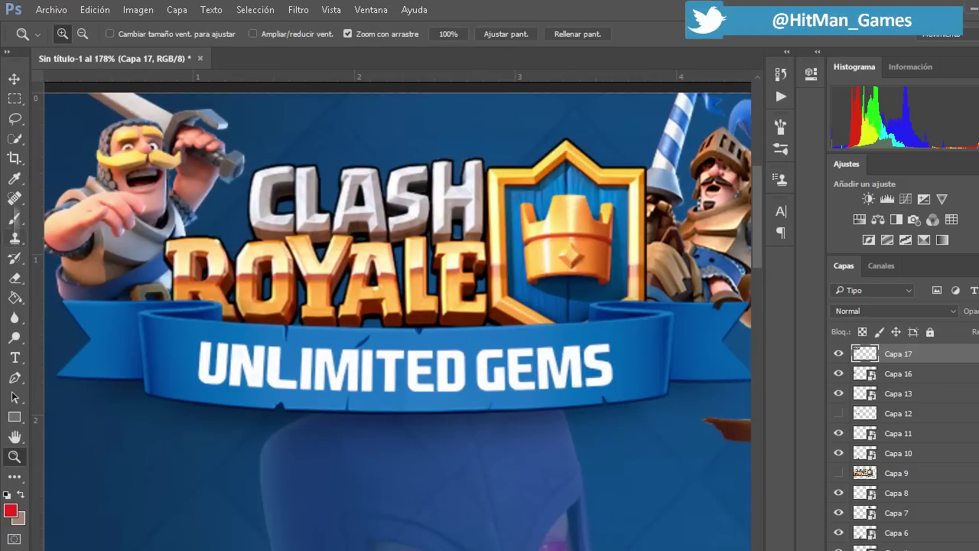
key(j)
scroll(398, 306, down, 2)
drag(222, 300, 302, 300)
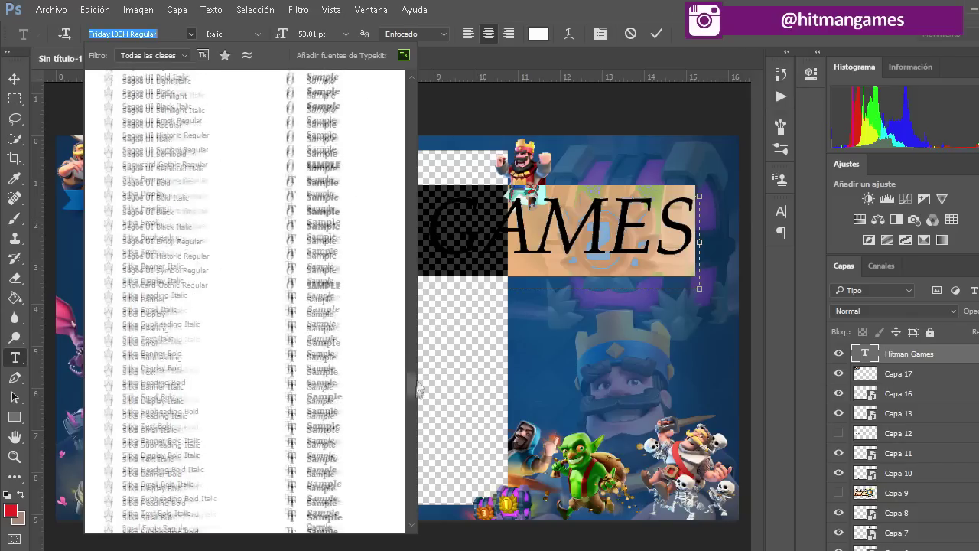
- Set the HITMAN GAMES title in BubbleGum Regular and skew it to match the banner
drag(408, 262, 411, 417)
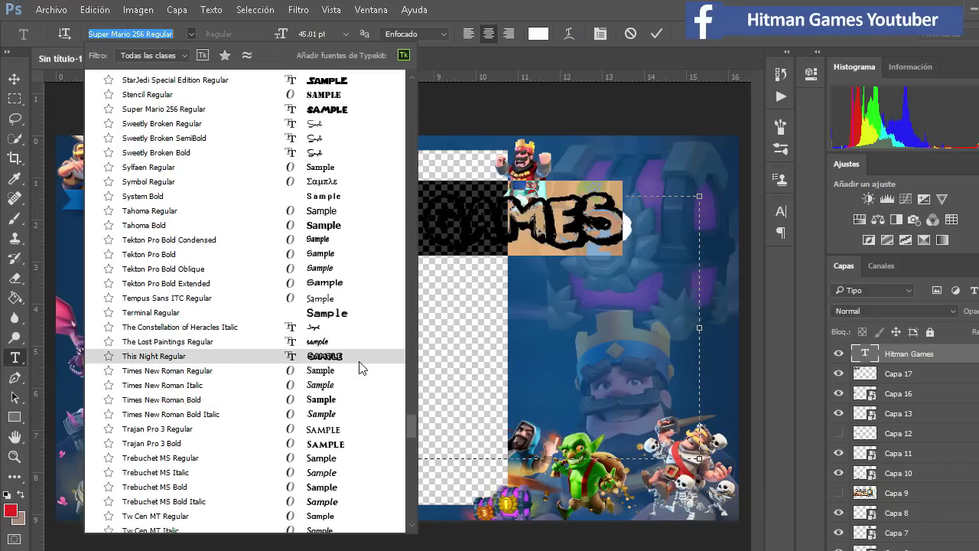
click(352, 202)
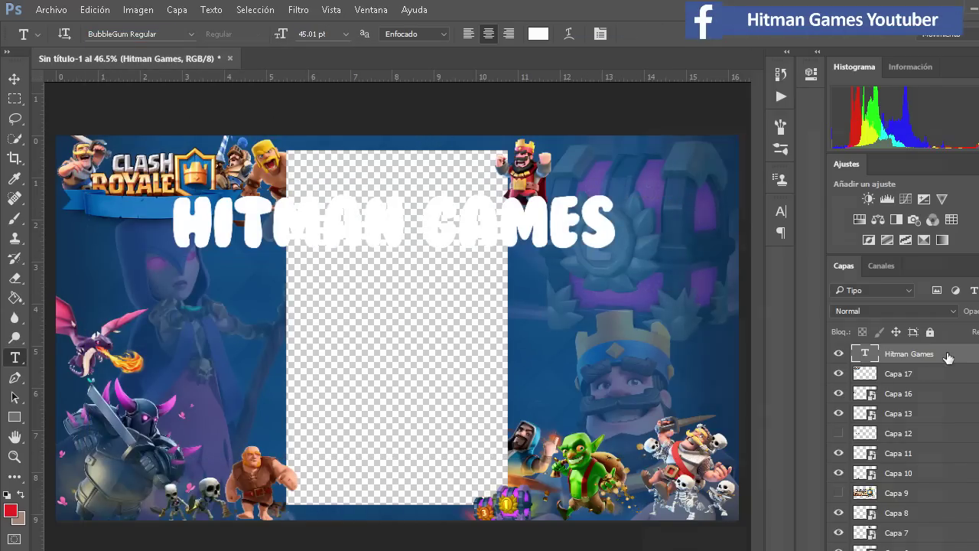
scroll(153, 206, up, 5)
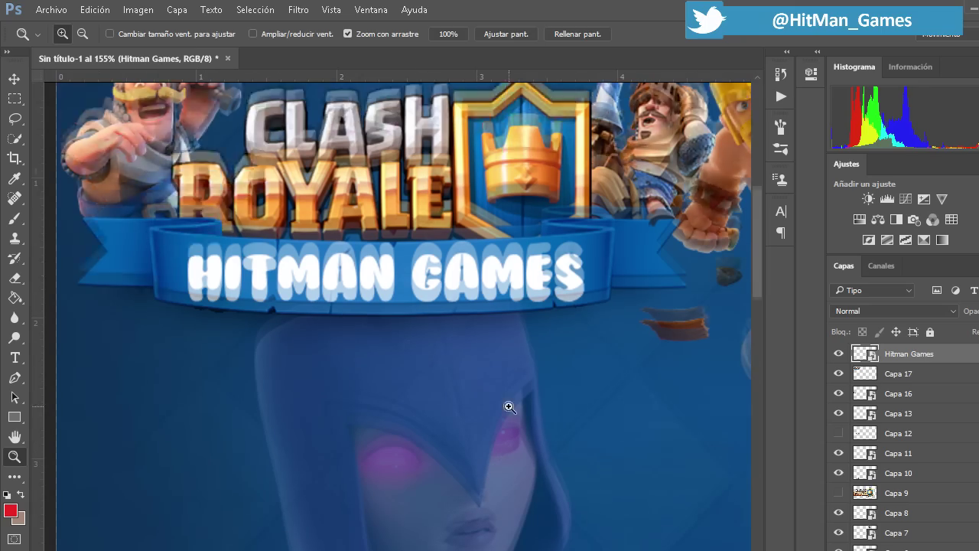
drag(384, 300, 385, 295)
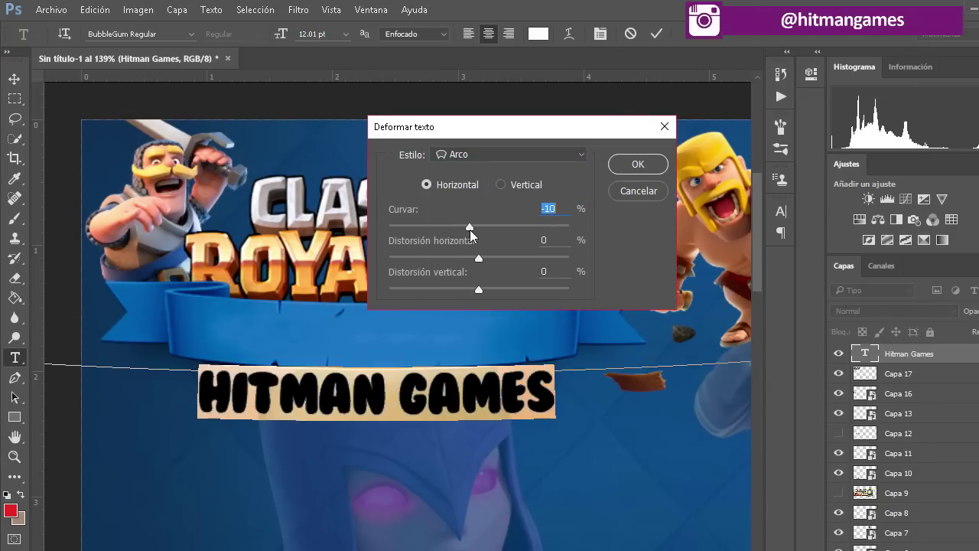
- Set the title's Arc warp bend to about -10%
drag(479, 257, 474, 258)
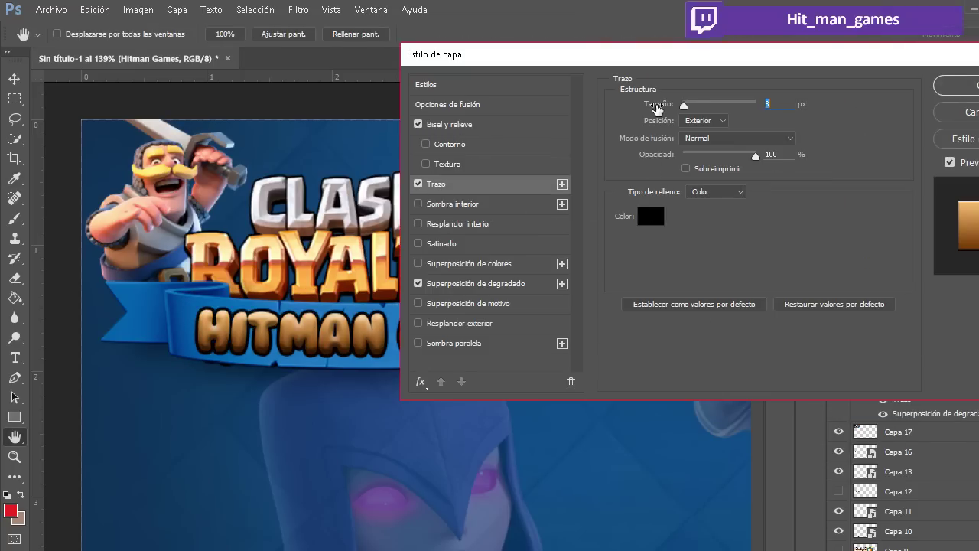
- Give the title stroke, drop shadow and an orange #ff8b00 gradient; add stroke and inner glow to Capa 17
click(439, 224)
click(459, 343)
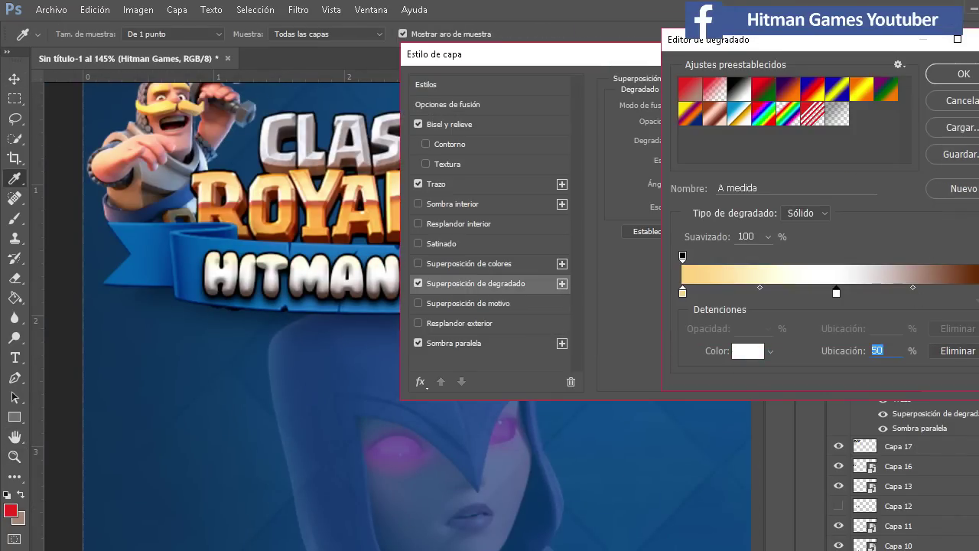
key(Return)
click(708, 135)
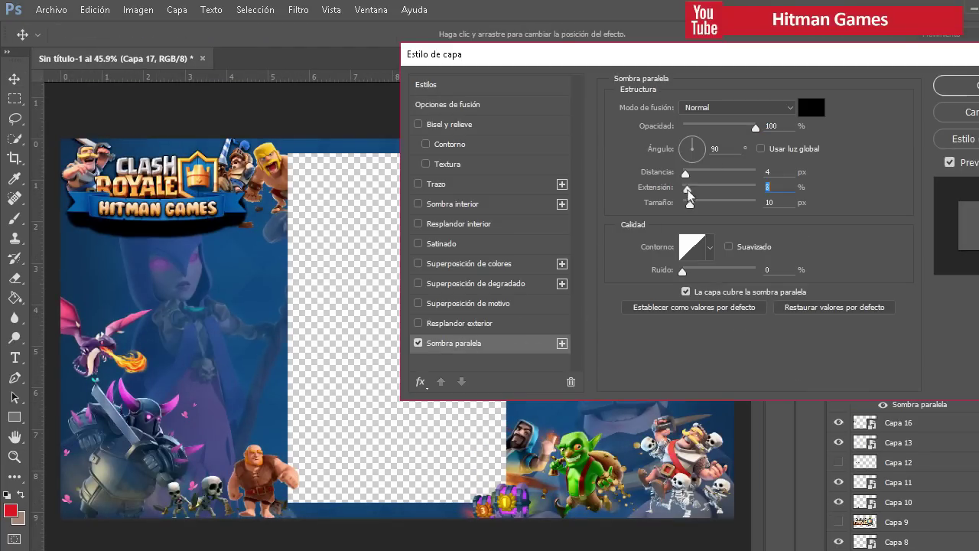
click(418, 184)
click(467, 225)
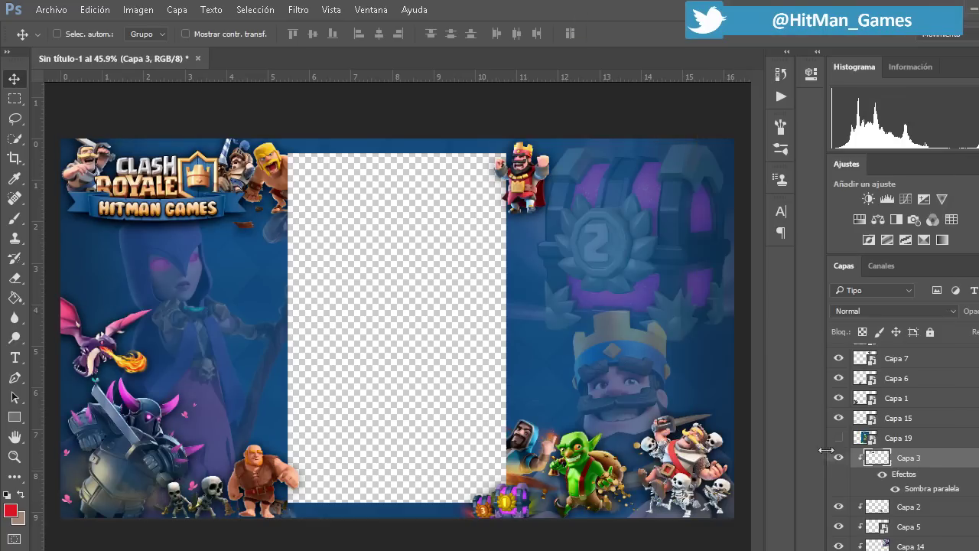
- Show the blue king, scale him down beside the witch at lower left, and bring up the Open dialog
click(839, 498)
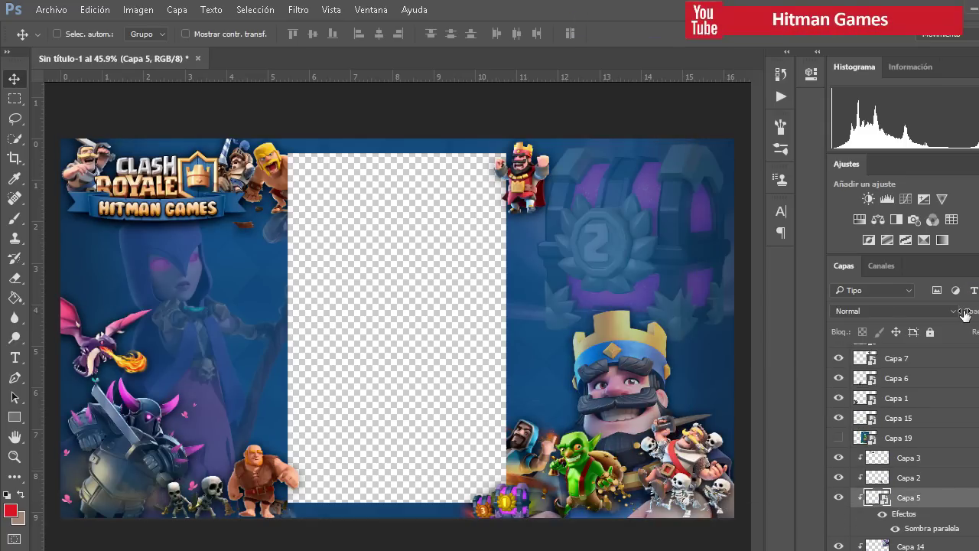
drag(623, 418, 568, 415)
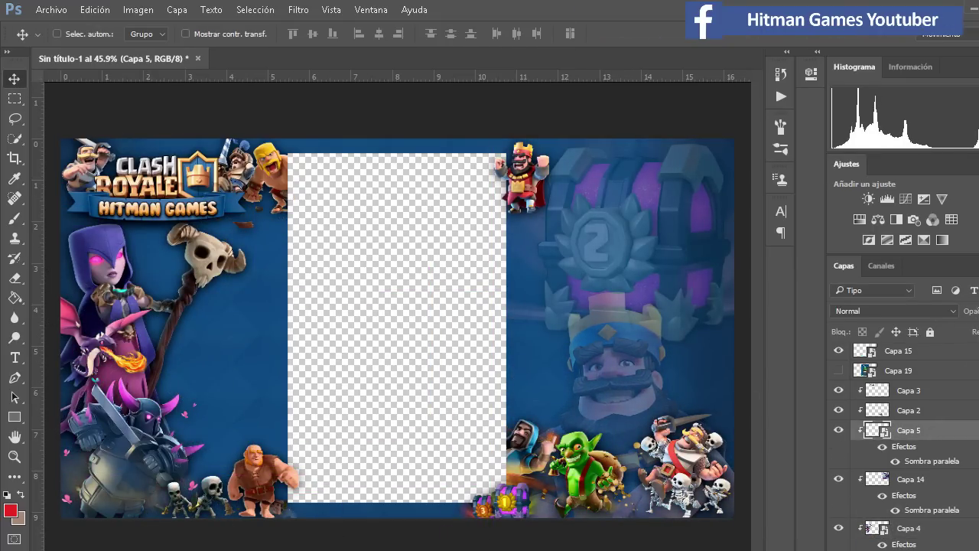
key(ctrl+t)
drag(385, 219, 295, 323)
drag(253, 382, 284, 363)
key(Return)
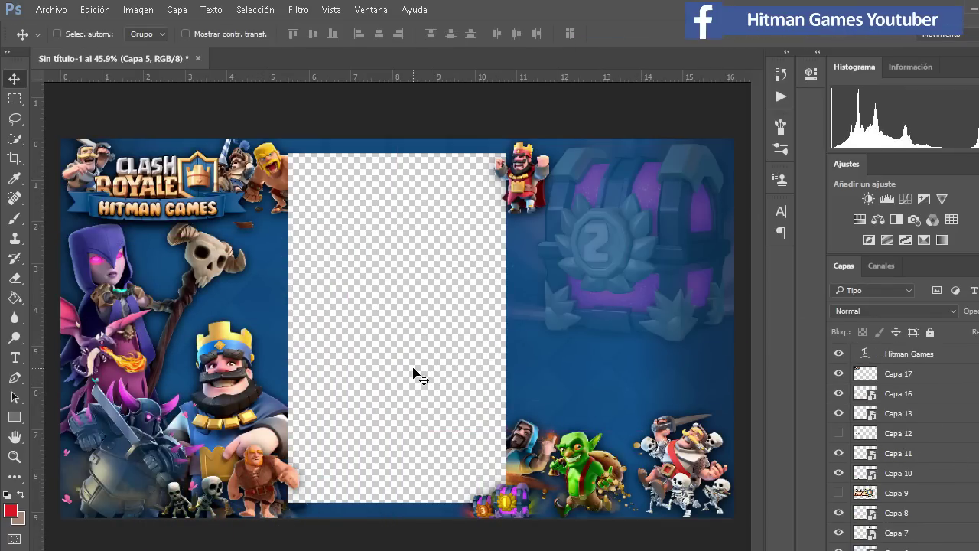
key(ctrl+o)
scroll(656, 241, down, 5)
- Open the chosen light PNGs and shrink the first light image toward the left
scroll(656, 242, down, 5)
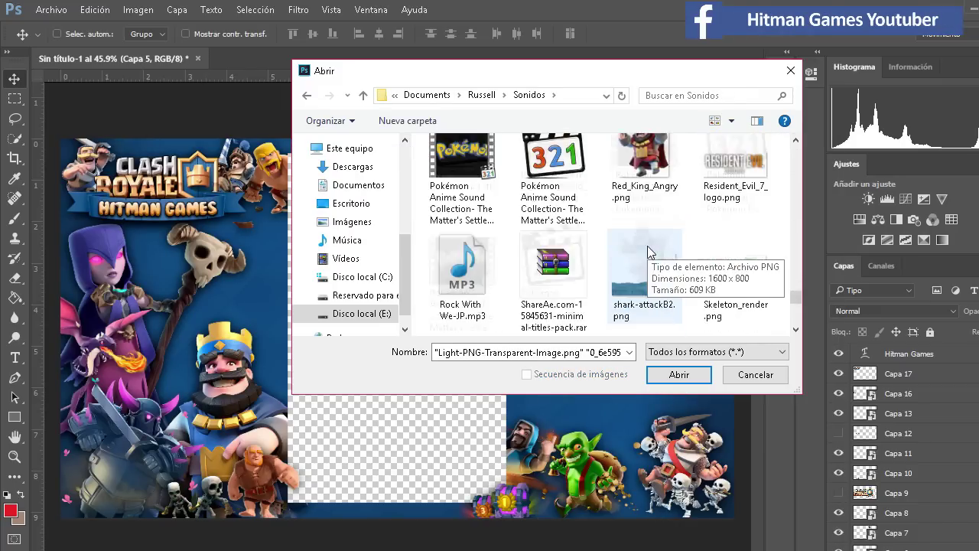
key(Return)
key(Return)
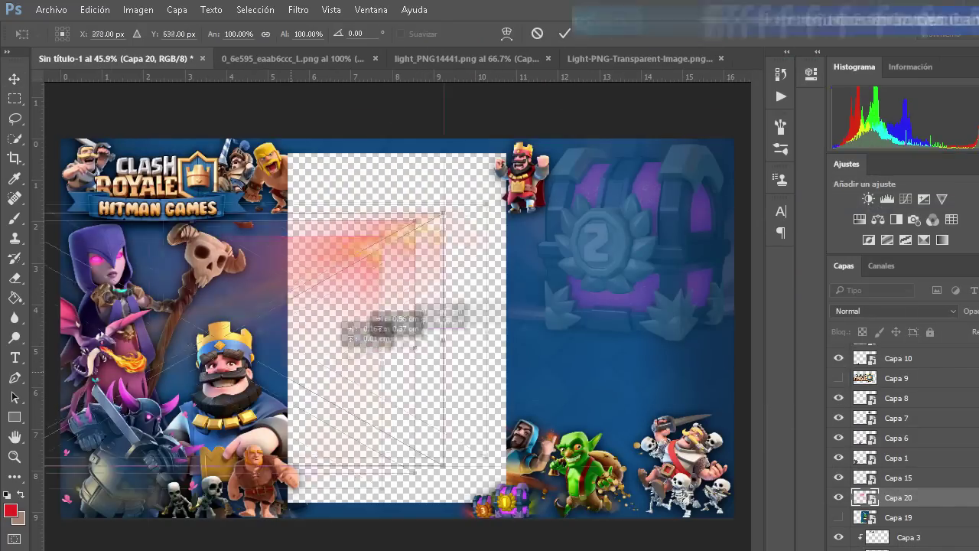
drag(344, 348, 196, 275)
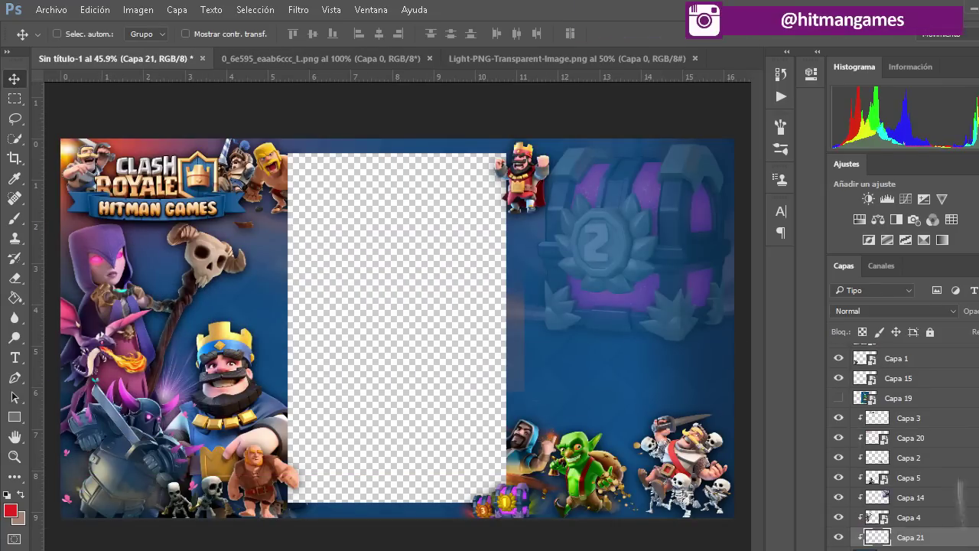
- Enlarge the blue glow and move it into the bottom-right corner behind the troops
key(ctrl+t)
drag(246, 316, 293, 269)
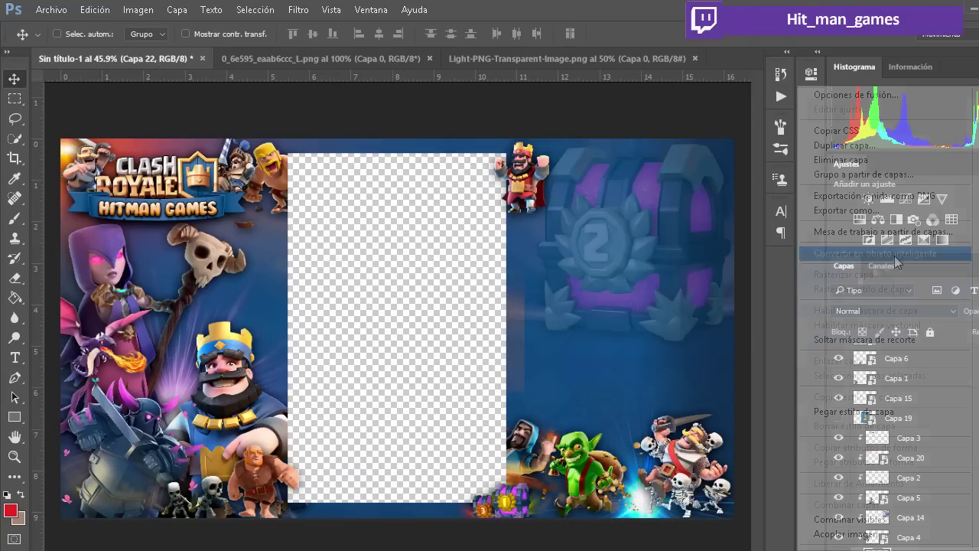
drag(474, 419, 645, 411)
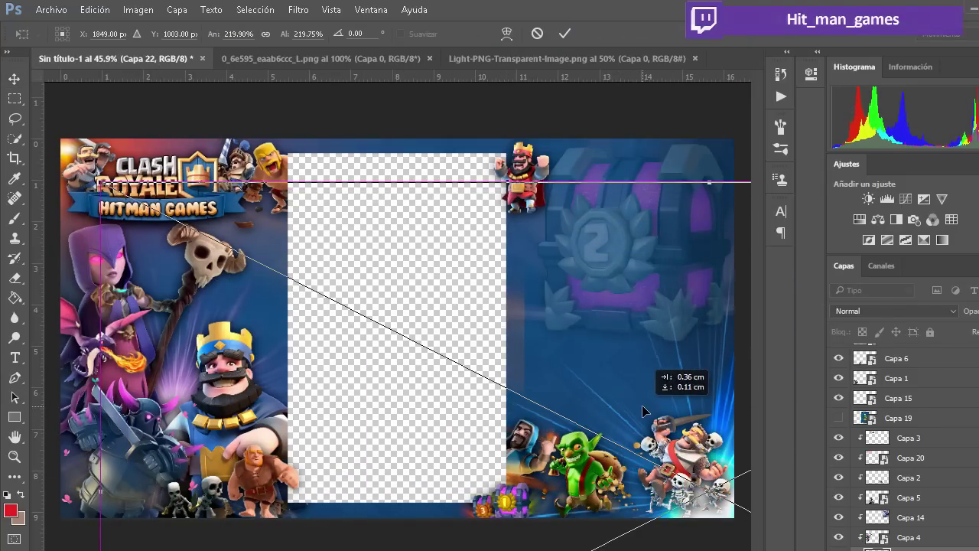
right_click(911, 457)
key(e)
key(Escape)
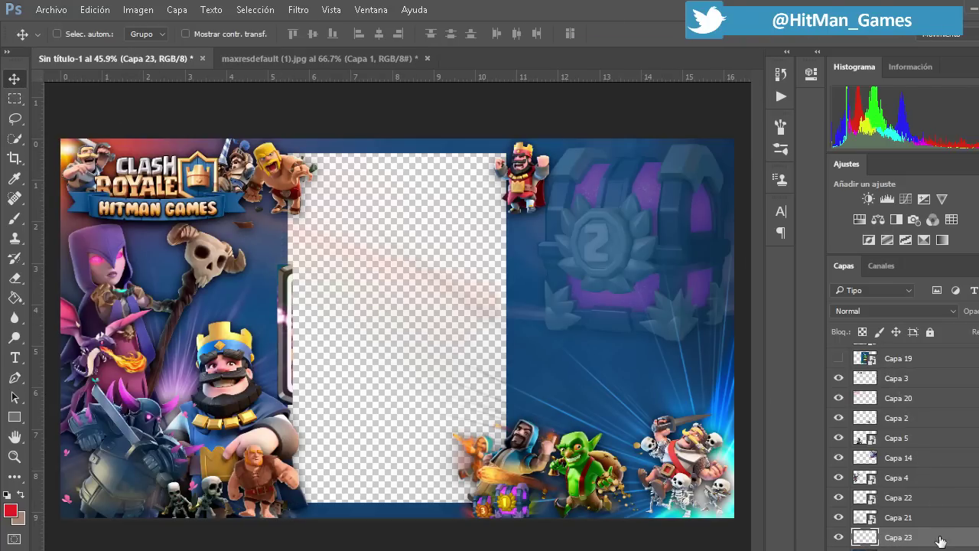
- Zoom in on the phone area's left edge and choose among the erasing tools
drag(277, 327, 394, 367)
right_click(15, 277)
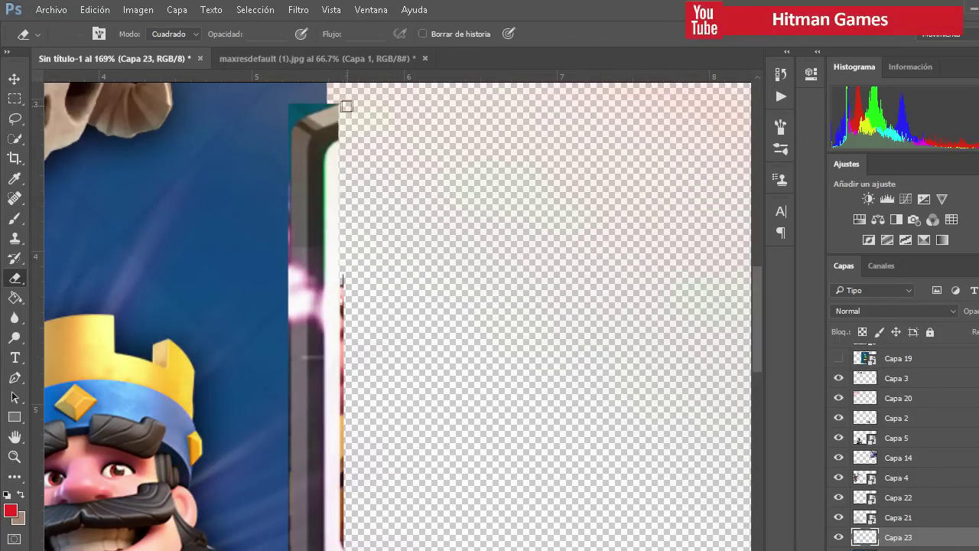
scroll(292, 543, down, 3)
scroll(356, 490, up, 5)
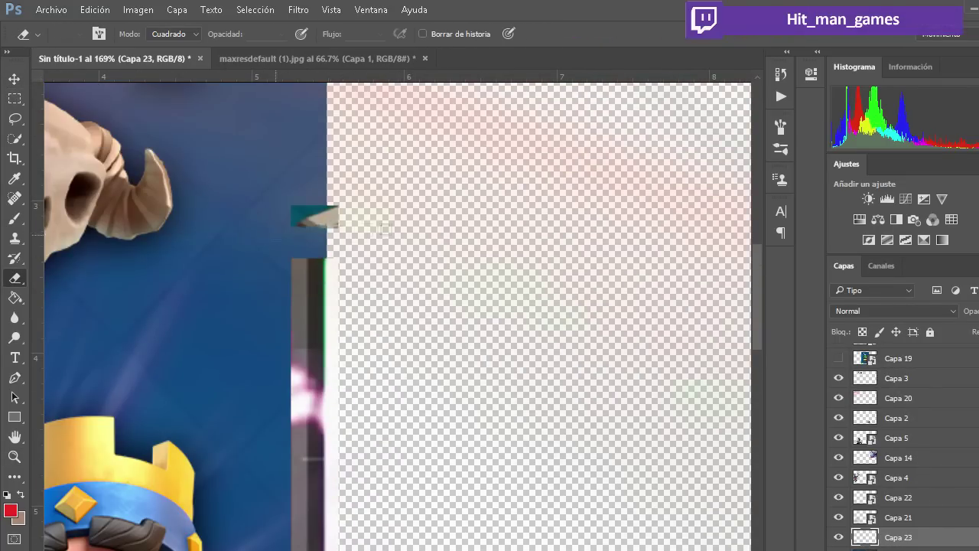
scroll(366, 176, down, 2)
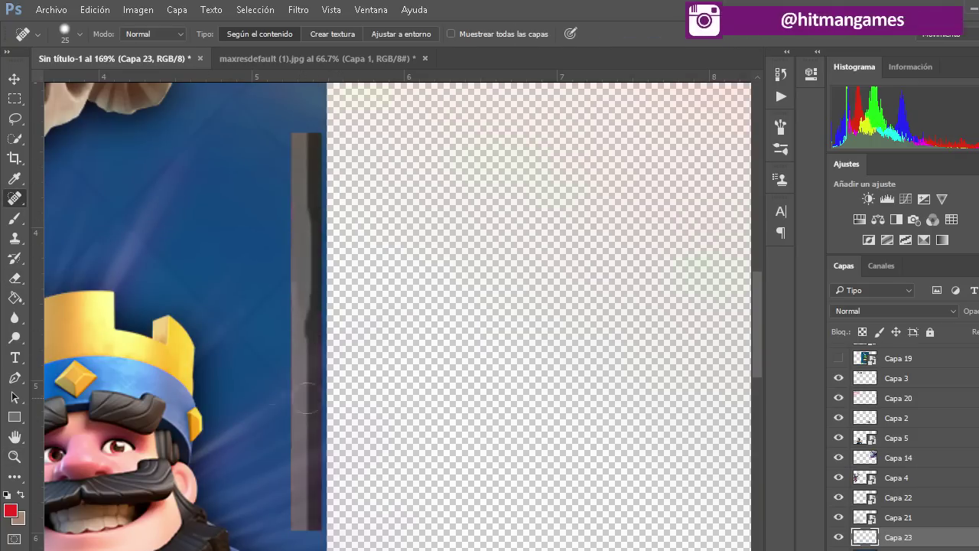
- Paint the frame bar grey using a dark blue-grey colour and a small round brush
click(10, 510)
click(831, 131)
click(627, 256)
click(961, 99)
key(b)
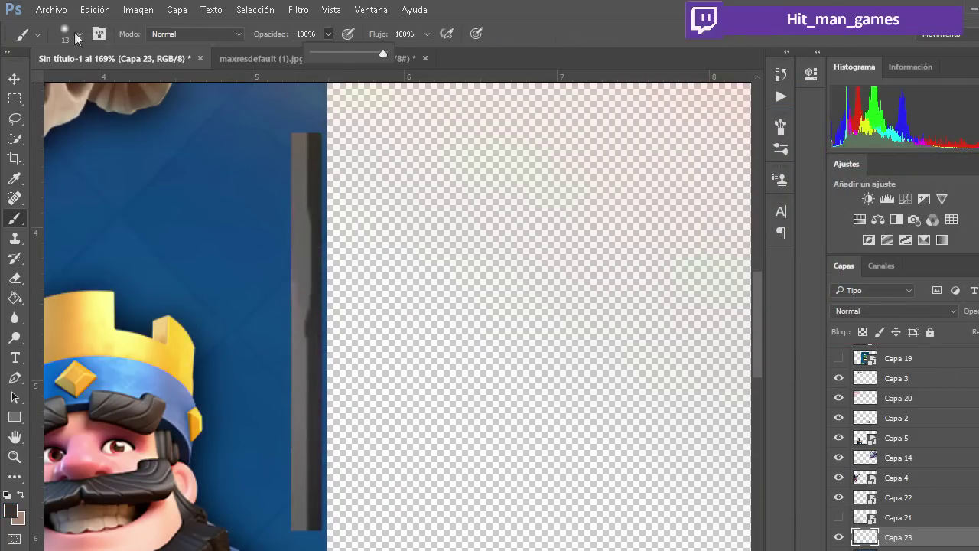
click(78, 34)
click(56, 180)
scroll(316, 104, down, 1)
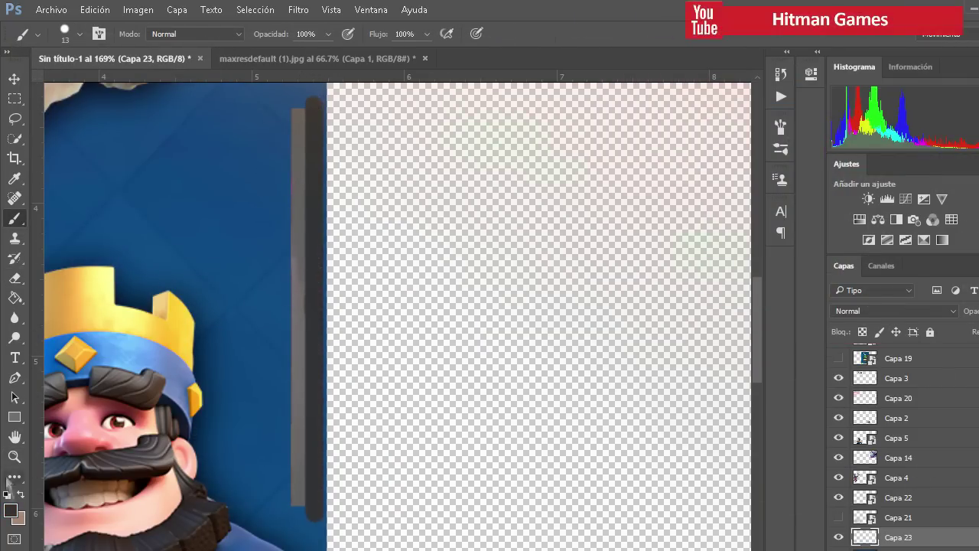
alt+click(296, 100)
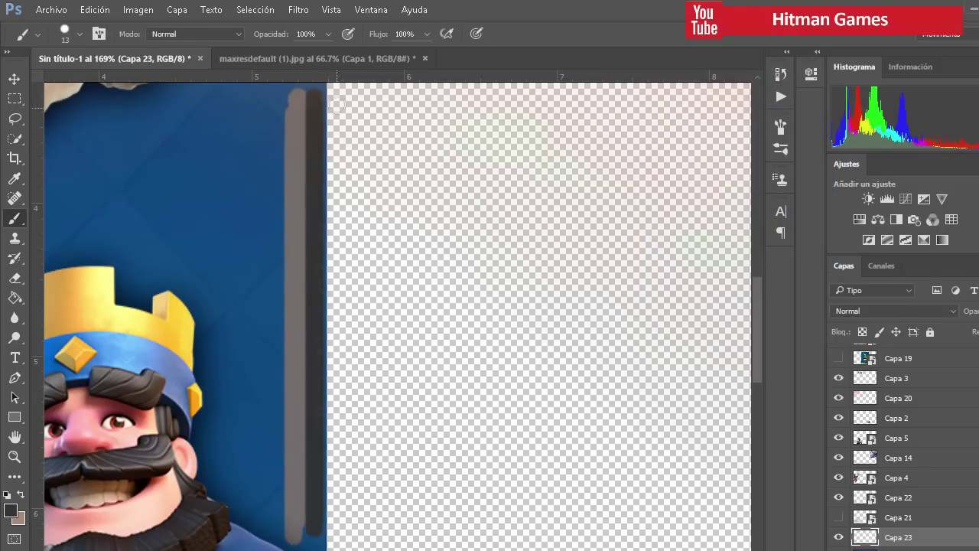
click(17, 280)
scroll(283, 434, down, 4)
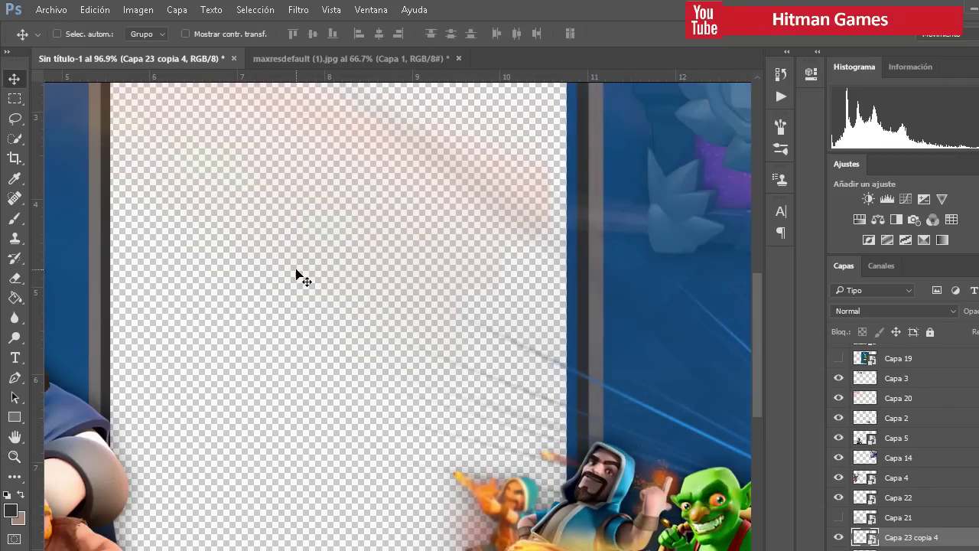
- Rotate a copy of the grey bar horizontal along the bottom, rasterize it, and trim its ends
click(444, 242)
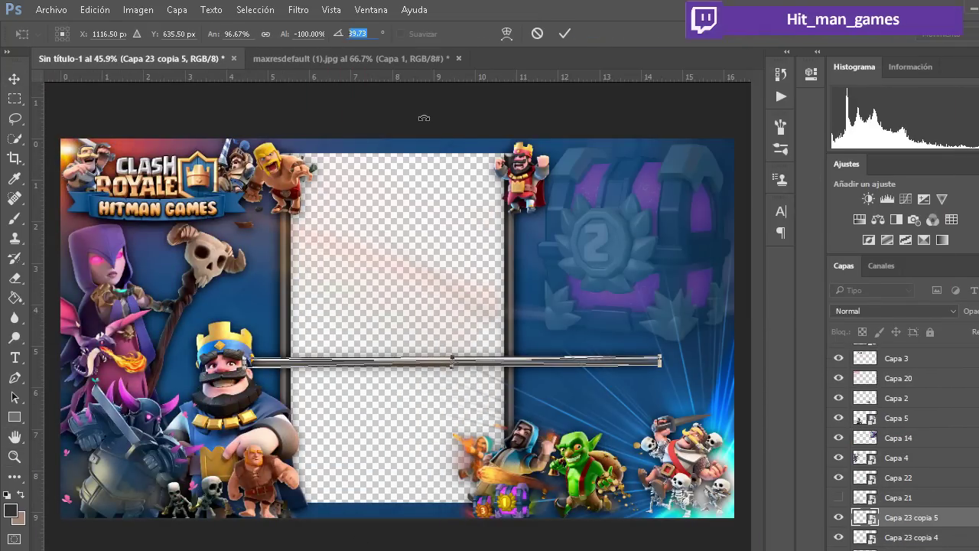
key(Return)
right_click(911, 517)
click(788, 295)
key(e)
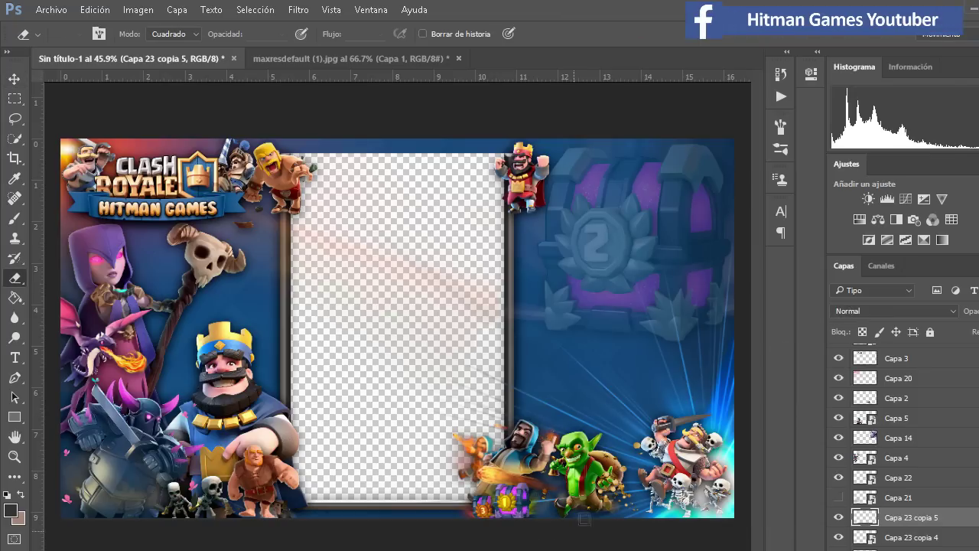
double_click(941, 518)
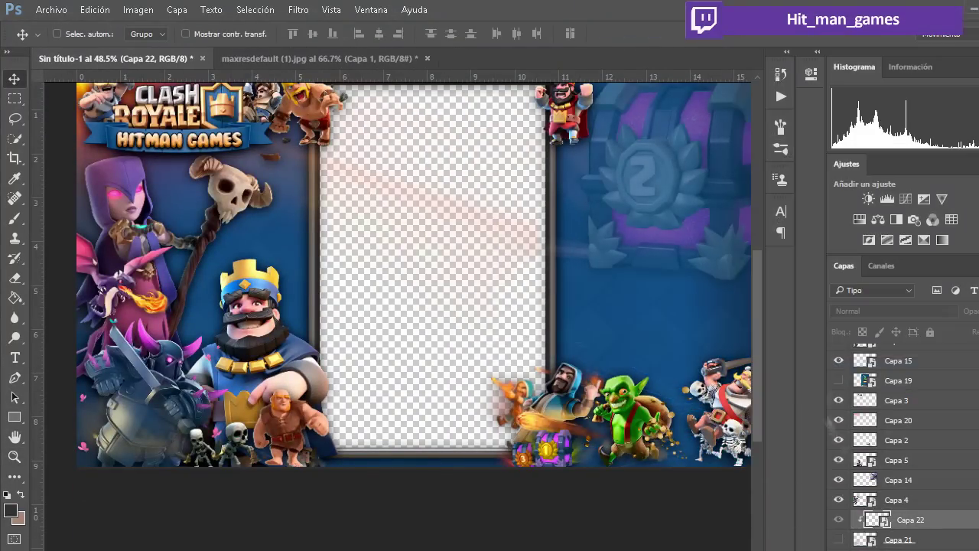
- Clip Capa 4, Capa 2, Capa 5 and Capa 14 to the layers below, then release Capa 5 and Capa 2
right_click(956, 525)
click(874, 375)
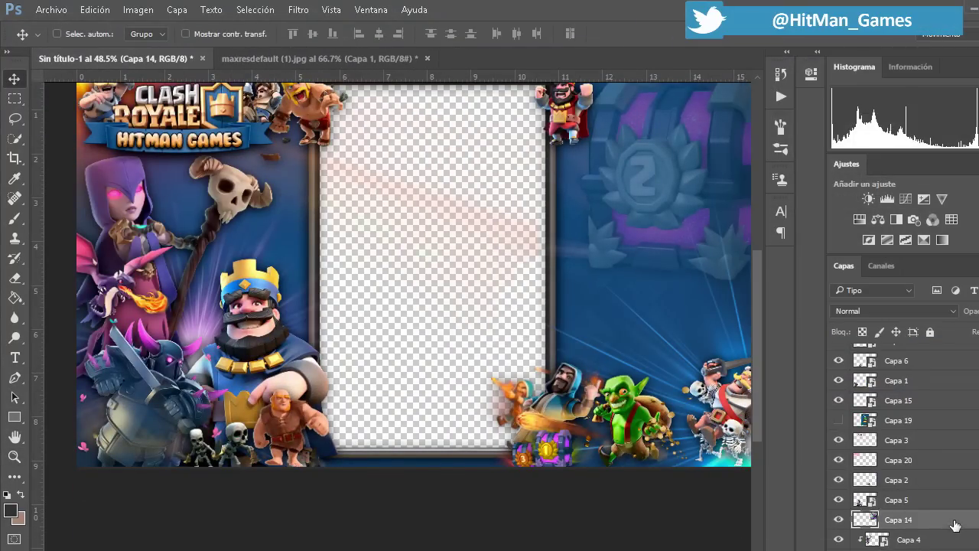
right_click(955, 526)
click(911, 267)
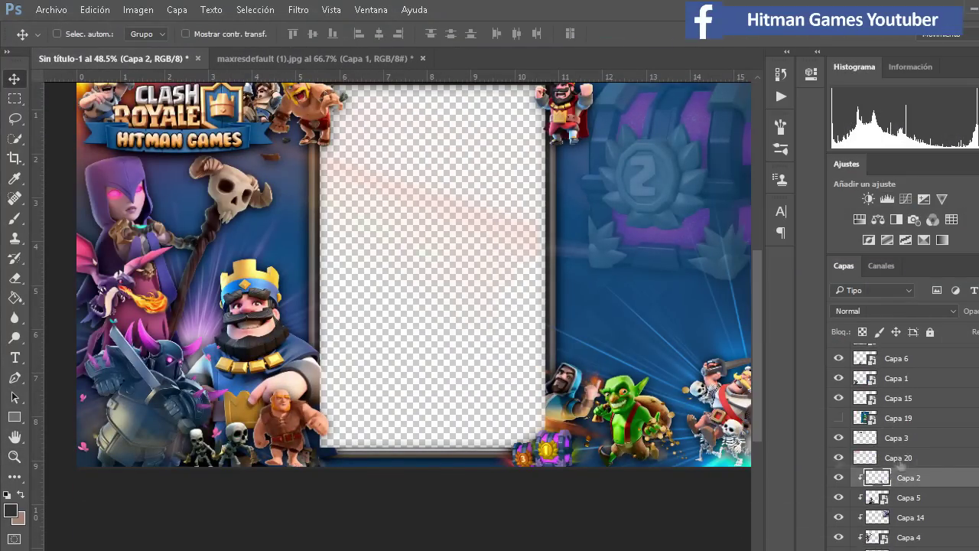
right_click(938, 461)
click(673, 431)
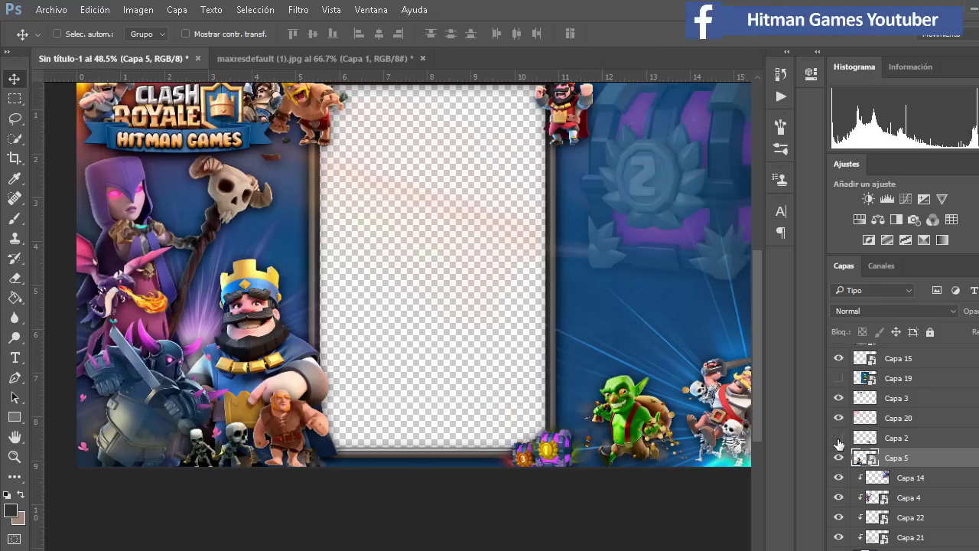
- Enlarge and tilt the Capa 2 wizard-and-goblin group at bottom right
click(896, 437)
key(ctrl+t)
drag(558, 452, 651, 306)
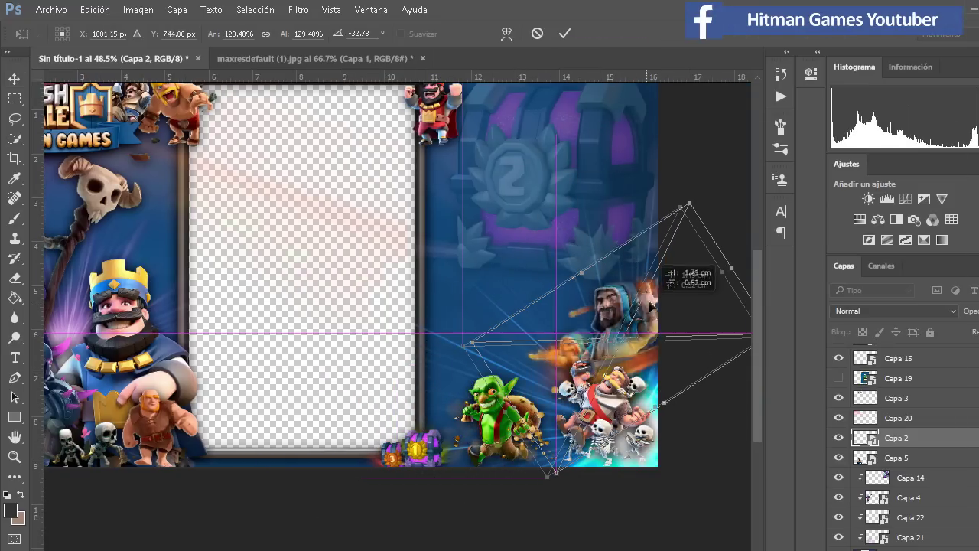
key(Return)
drag(368, 329, 406, 392)
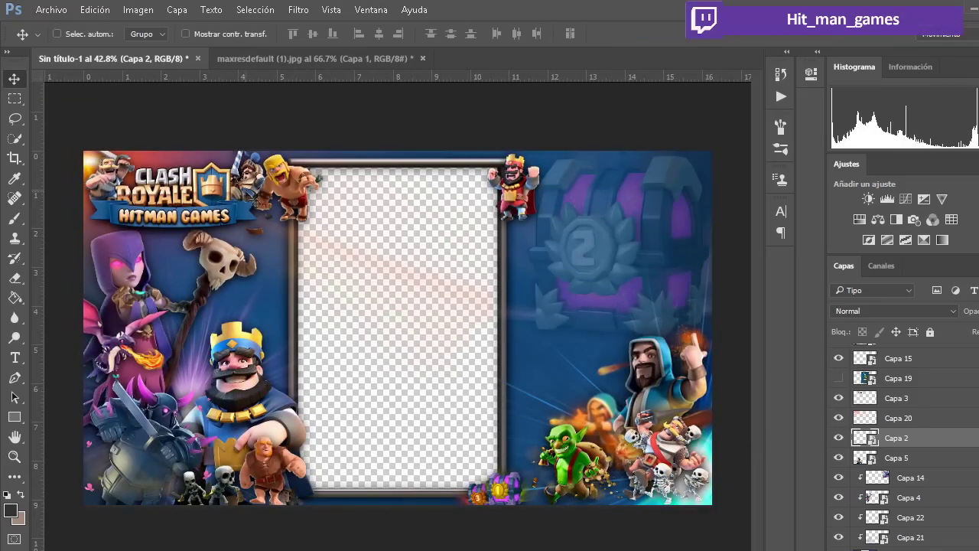
scroll(841, 396, up, 5)
- Convert the barbarian layer Capa 3 to a Smart Object, and move Capa 20 to the stack bottom
click(896, 532)
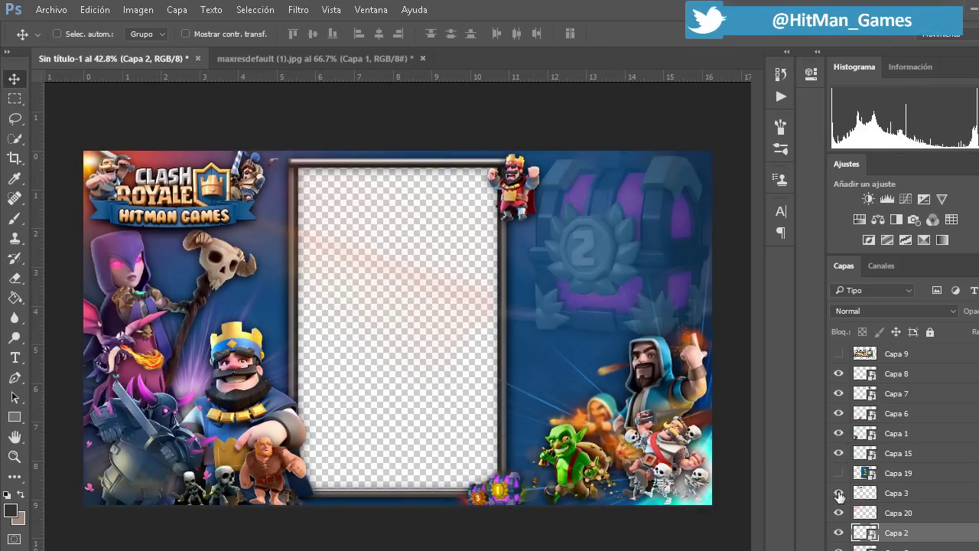
scroll(896, 497, down, 1)
drag(287, 187, 551, 496)
key(ctrl+z)
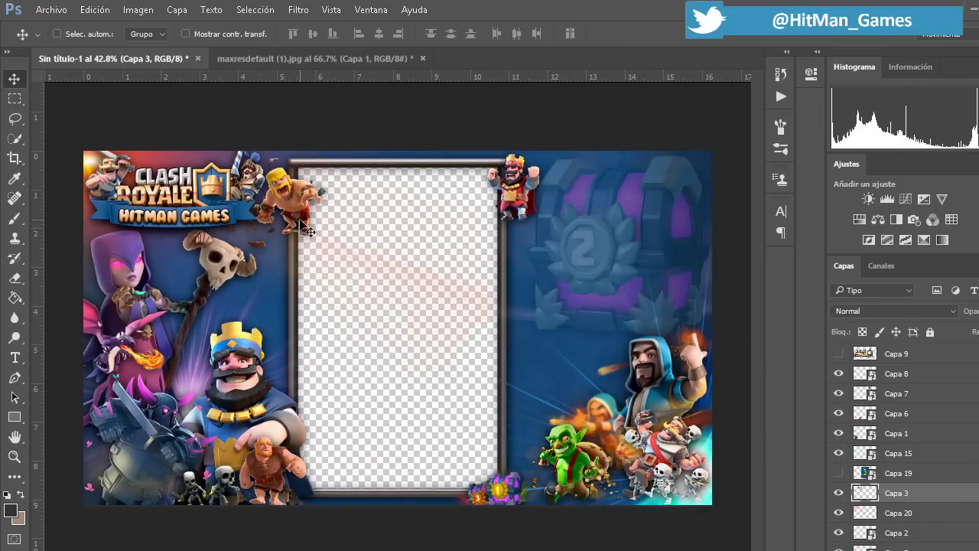
right_click(896, 493)
click(808, 192)
key(ctrl+t)
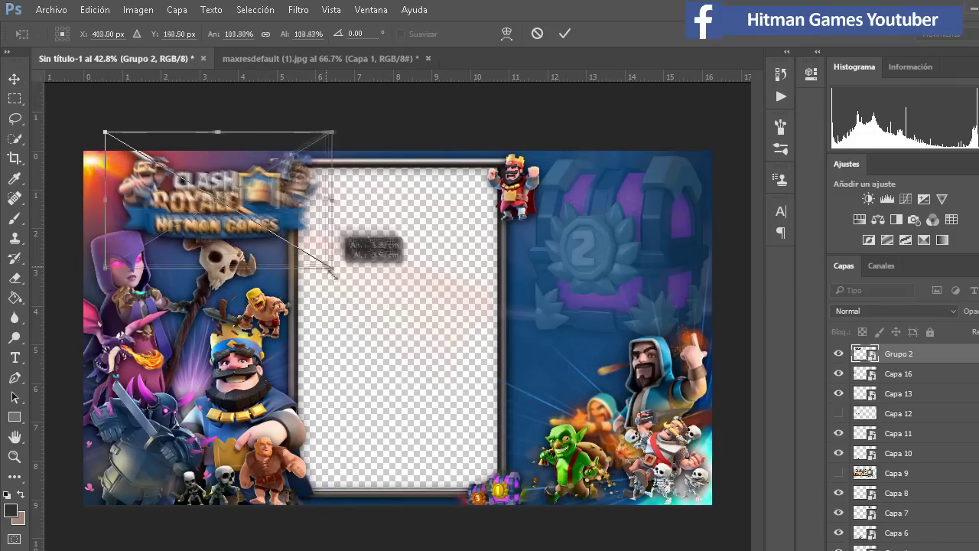
drag(961, 423, 910, 539)
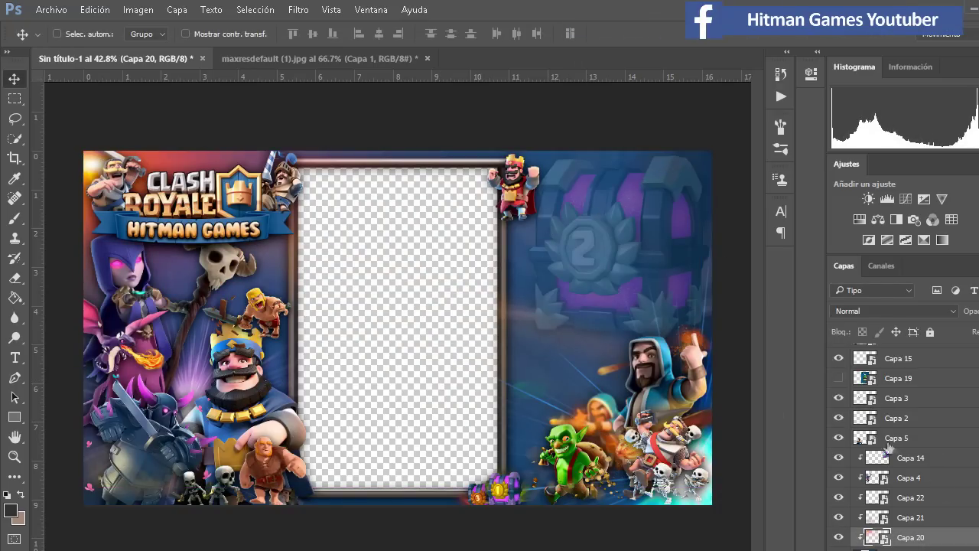
- Paste two purple light-ray images and size each across the background
key(ctrl+v)
key(ctrl+t)
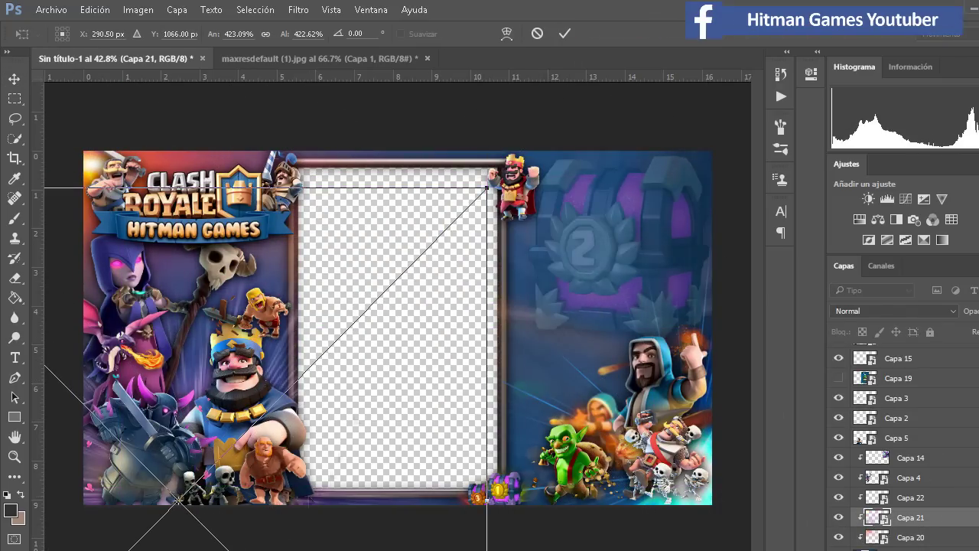
key(Return)
key(ctrl+v)
key(ctrl+t)
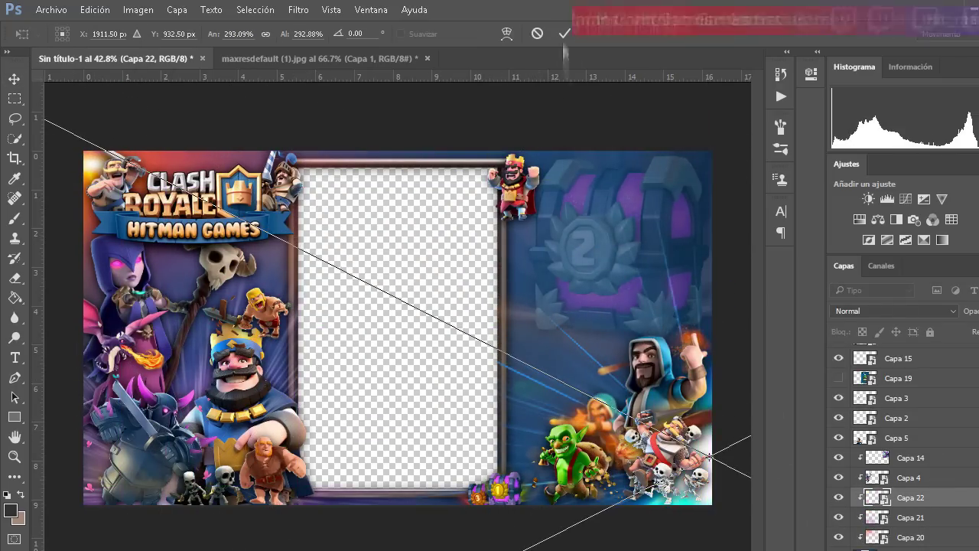
key(Return)
- Try blend modes on the rays layer, settling on Luminosidad
click(894, 311)
click(905, 170)
click(894, 311)
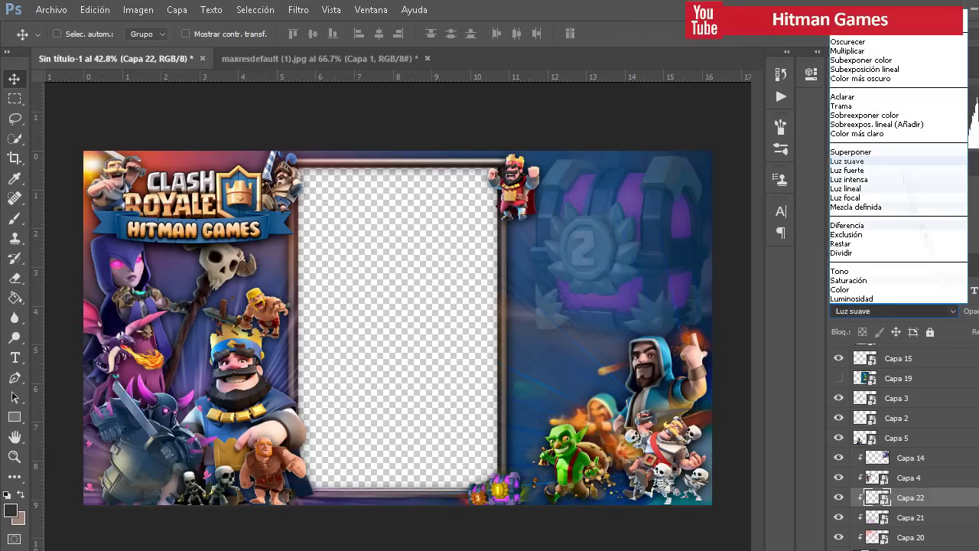
click(849, 51)
click(894, 311)
click(888, 60)
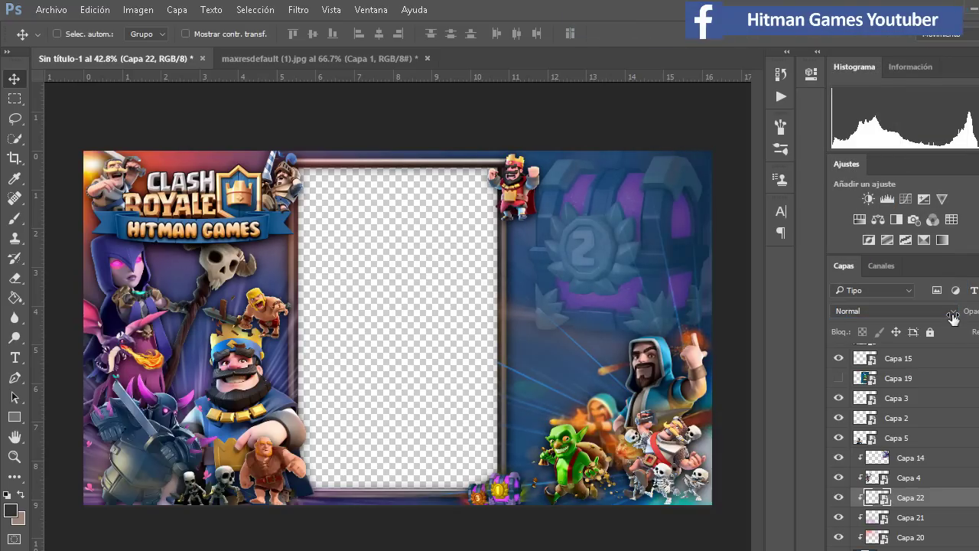
click(894, 311)
click(852, 298)
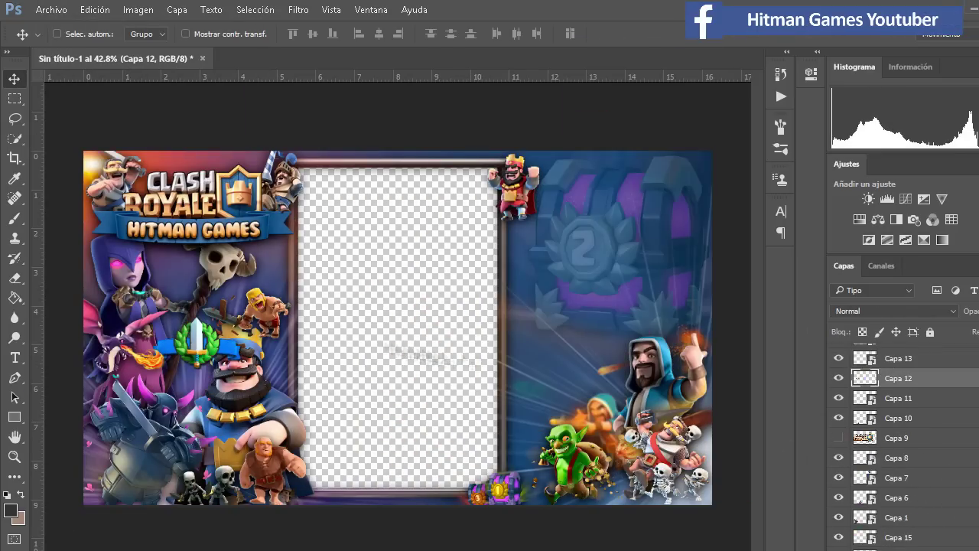
- Move the sword badge to the right panel and erase its blue ribbon
drag(198, 343, 566, 279)
key(z)
click(594, 299)
key(e)
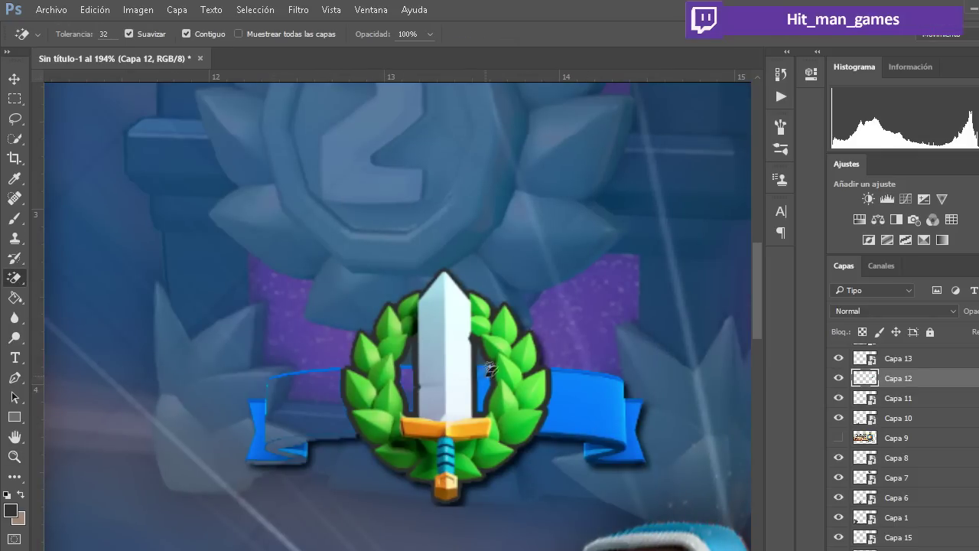
click(589, 413)
click(299, 406)
key(shift+e)
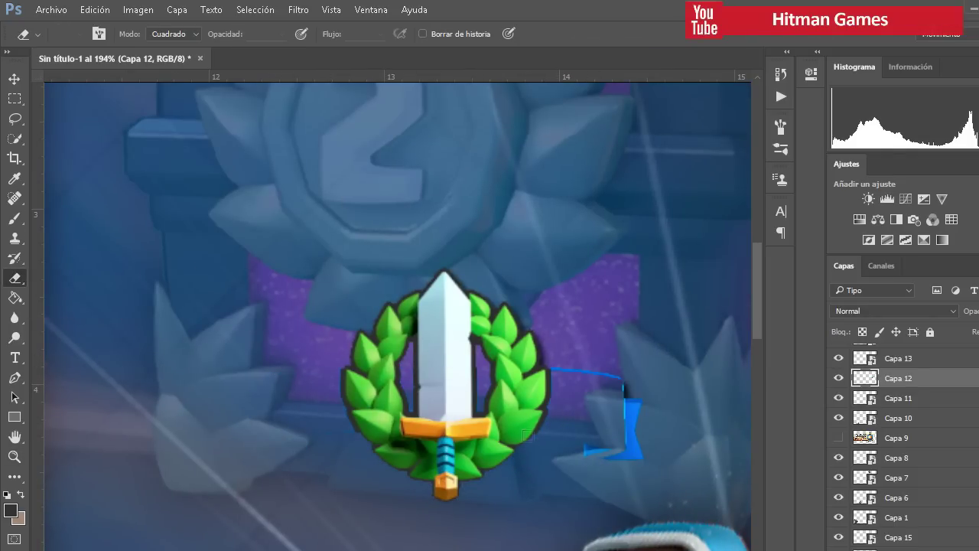
drag(632, 386, 612, 455)
- Zoom back out and move the sword badge up toward the top
key(z)
key(ctrl+0)
key(v)
mouse_move(586, 306)
mouse_down()
mouse_move(512, 174)
mouse_move(517, 459)
mouse_up()
- Move the king layer Capa 7 down to the frame's bottom
scroll(895, 444, down, 2)
click(897, 433)
key(ctrl+t)
drag(555, 497, 545, 505)
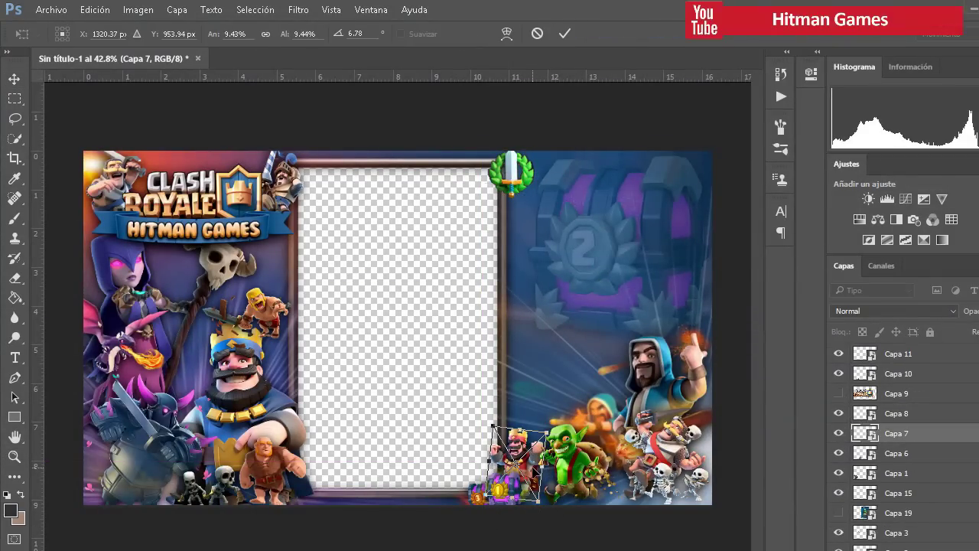
key(Return)
scroll(918, 428, up, 2)
- Place the sword badge on the frame's top-right corner and give it Bevel & Emboss
click(934, 413)
click(565, 34)
drag(526, 224, 526, 203)
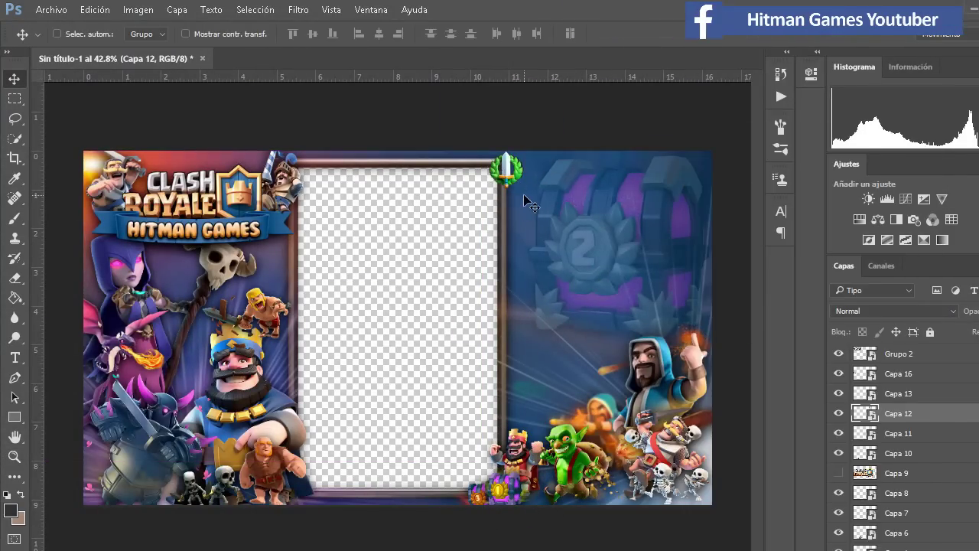
click(562, 34)
drag(459, 72, 758, 73)
click(623, 143)
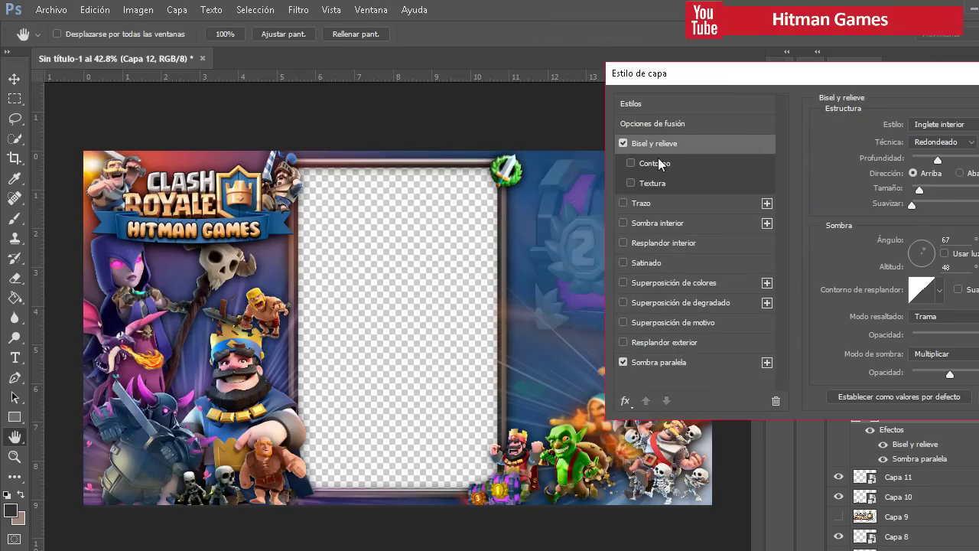
key(Return)
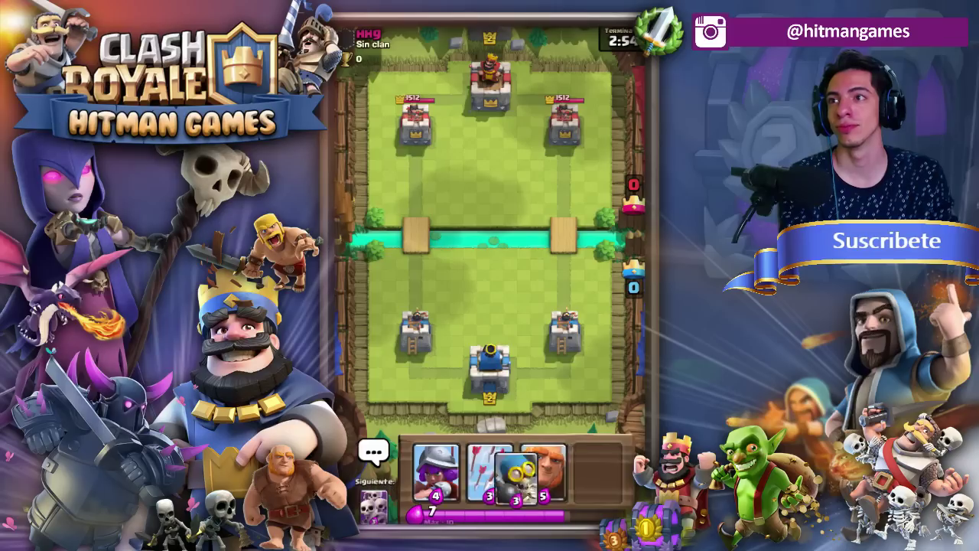
- Deploy Gigante, Flechas on the right tower, Ejército de esqueletos and Bombardero at the right bridge
drag(543, 470, 564, 241)
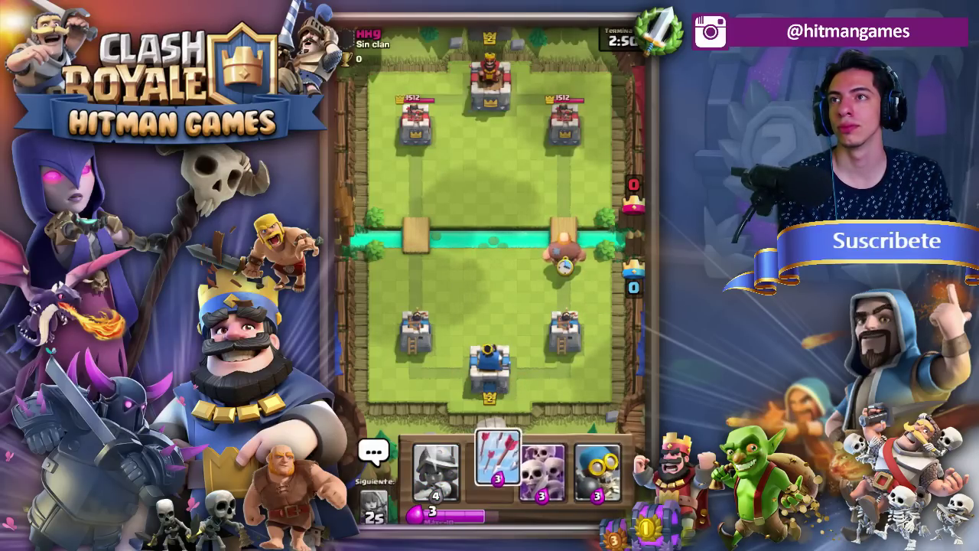
drag(498, 459, 563, 133)
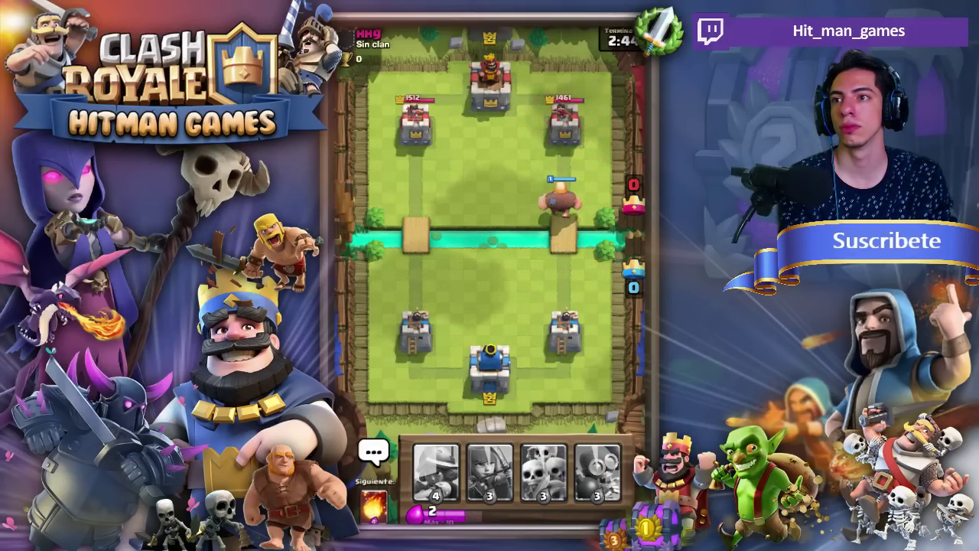
drag(544, 470, 564, 233)
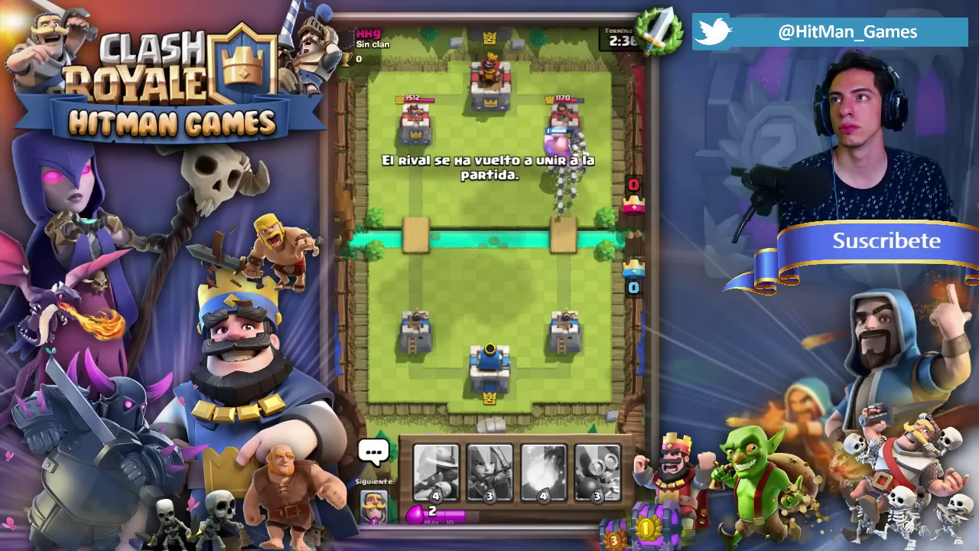
drag(597, 472, 565, 255)
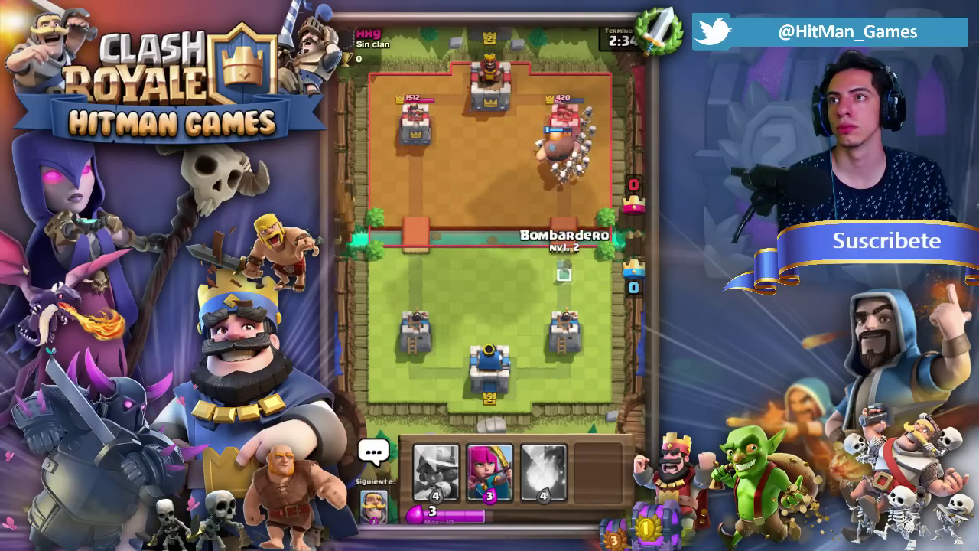